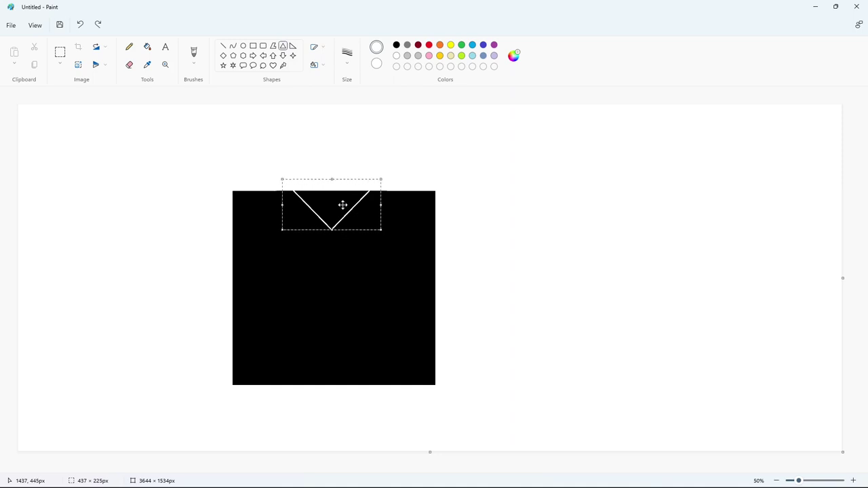
# Fill the triangle at the black square's upper edge with white to form a V-shaped notch
pyautogui.click(130, 47)
pyautogui.click(147, 47)
pyautogui.click(333, 202)
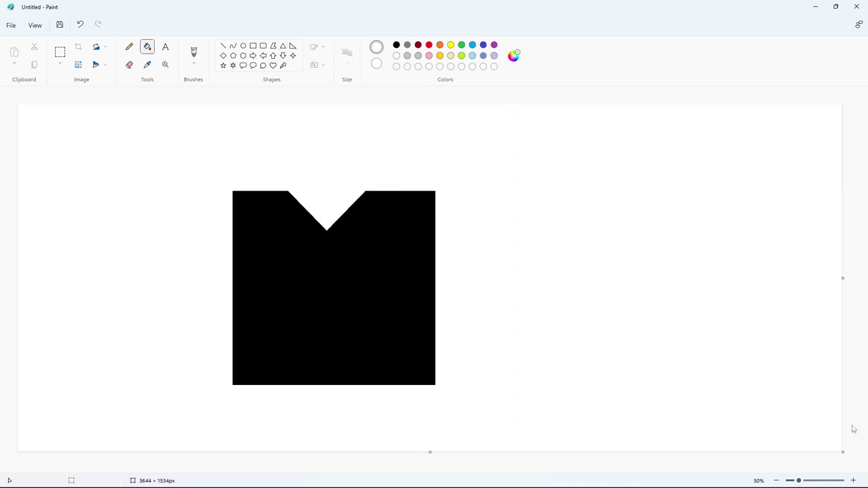
# Copy the notched black shape and fill the original on the canvas with red
pyautogui.click(854, 481)
pyautogui.moveTo(368, 470); pyautogui.dragTo(468, 470)
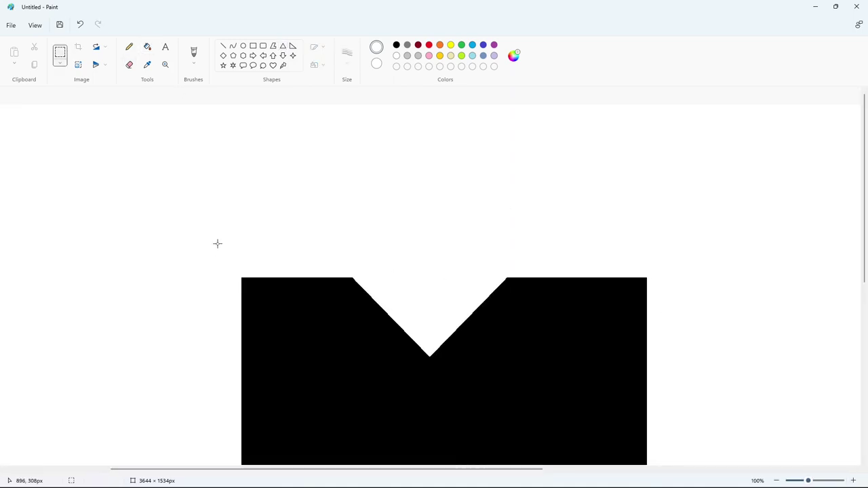
pyautogui.scroll(-3, 217, 244)
pyautogui.click(854, 481)
pyautogui.click(777, 481)
pyautogui.click(777, 481)
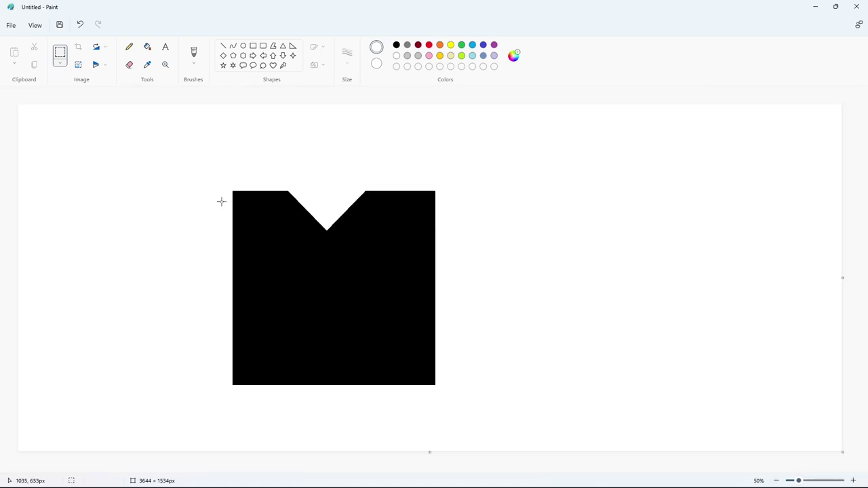
pyautogui.moveTo(369, 385); pyautogui.dragTo(485, 408)
pyautogui.hotkey('ctrl', 'c')
pyautogui.click(175, 155)
pyautogui.click(147, 47)
pyautogui.click(429, 45)
pyautogui.click(377, 272)
# Try to align a horizontally flipped black copy with the V-notch of the red shape, and undo it
pyautogui.click(854, 482)
pyautogui.hotkey('ctrl', 'v')
pyautogui.click(61, 64)
pyautogui.click(58, 156)
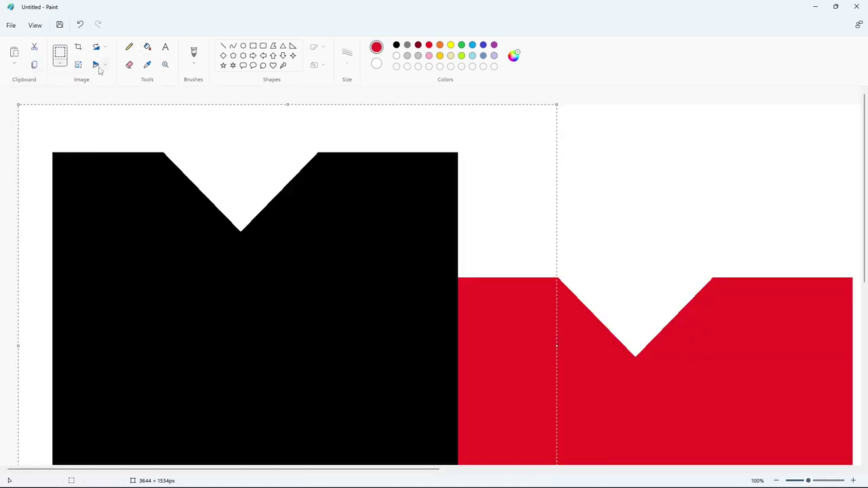
pyautogui.click(99, 66)
pyautogui.click(112, 96)
pyautogui.moveTo(180, 288); pyautogui.dragTo(610, 363)
pyautogui.moveTo(359, 469); pyautogui.dragTo(414, 422)
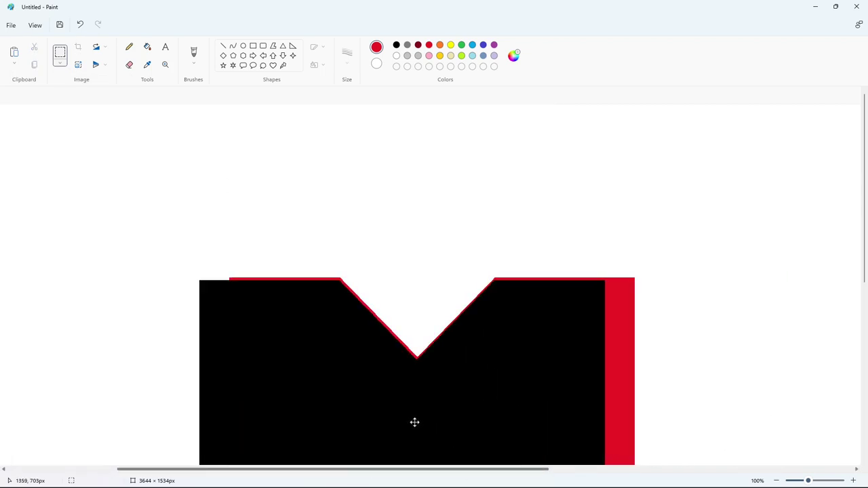
pyautogui.hotkey('ctrl', 'z')
# Copy the upper left part of the red shape including the notch tip, and fill the original shape black
pyautogui.scroll(-2, 352, 279)
pyautogui.moveTo(397, 295); pyautogui.dragTo(428, 306)
pyautogui.hotkey('ctrl', 'c')
pyautogui.click(147, 47)
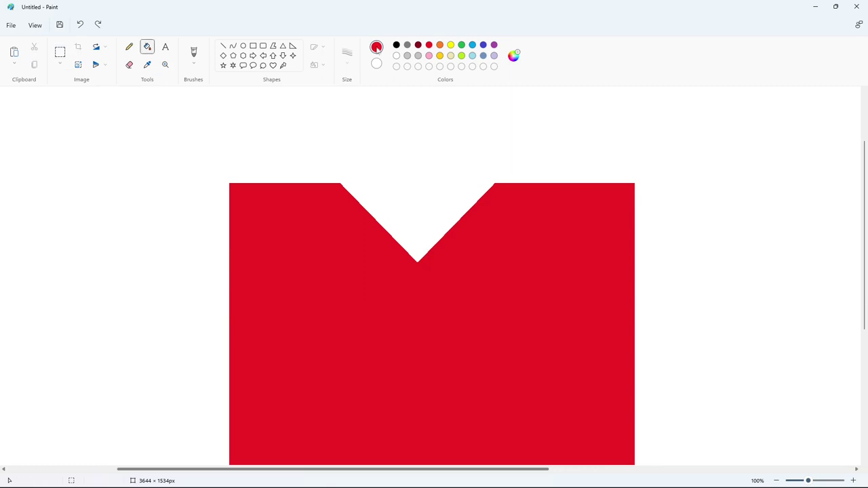
pyautogui.click(397, 45)
pyautogui.click(510, 302)
# Paste the copied red piece, flip it horizontally and align it with the right slope of the V-notch
pyautogui.hotkey('ctrl', 'v')
pyautogui.moveTo(93, 150); pyautogui.dragTo(482, 222)
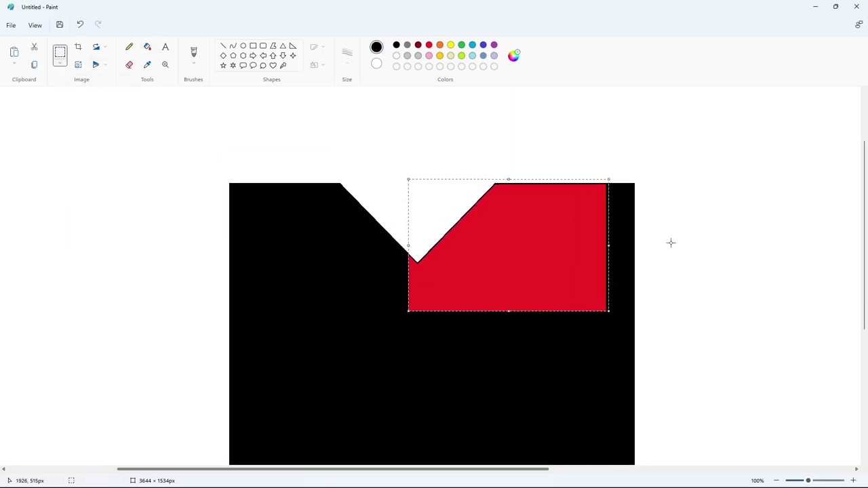
pyautogui.click(672, 243)
# Draw white vertical line segments along the red piece's right edge down through the black shape's lower edge
pyautogui.moveTo(502, 469); pyautogui.dragTo(588, 469)
pyautogui.scroll(-2, 579, 427)
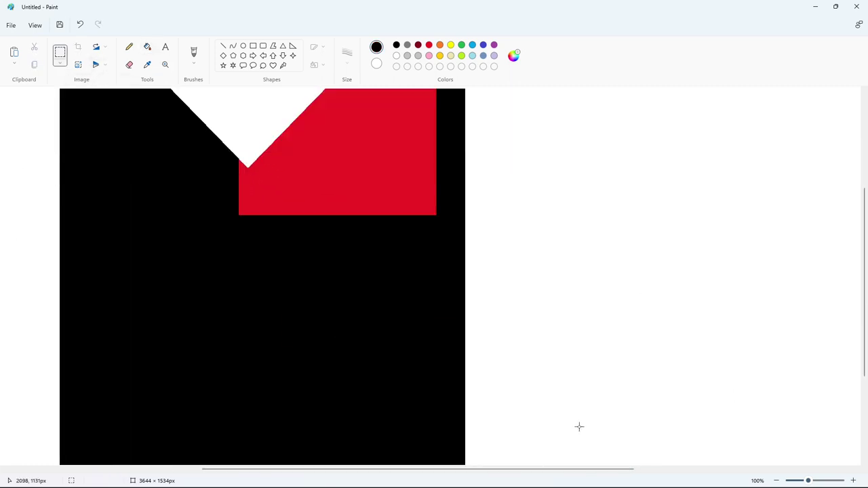
pyautogui.scroll(2, 579, 427)
pyautogui.click(223, 46)
pyautogui.click(397, 56)
pyautogui.moveTo(445, 161); pyautogui.dragTo(445, 162)
pyautogui.moveTo(444, 257); pyautogui.dragTo(445, 468)
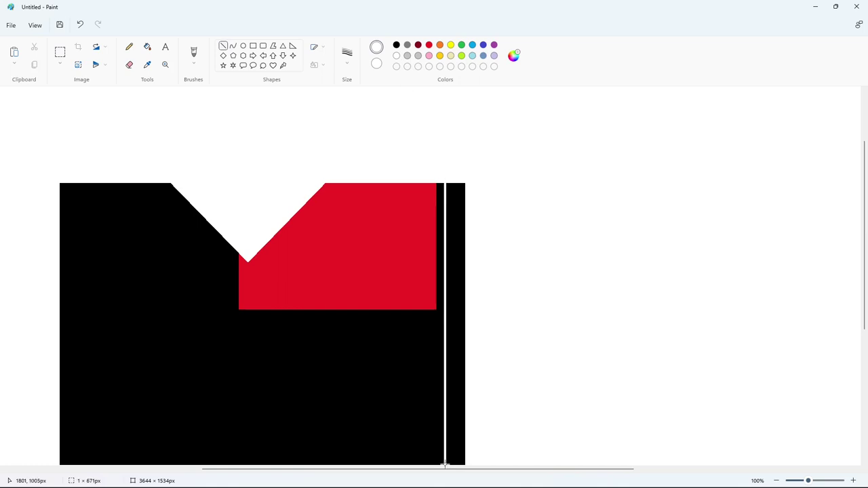
pyautogui.scroll(-3, 466, 281)
pyautogui.moveTo(444, 308); pyautogui.dragTo(439, 409)
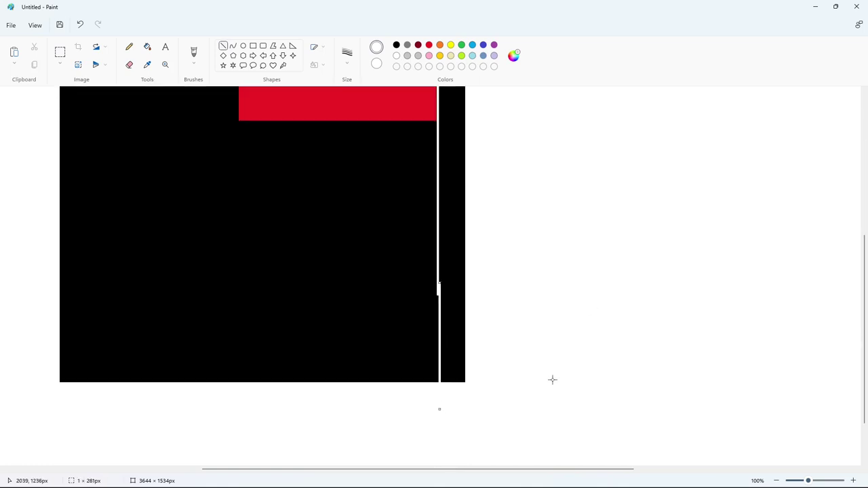
# Fill the strip beyond the white line with white and the red piece with black to make the shape symmetrical
pyautogui.click(147, 46)
pyautogui.click(453, 253)
pyautogui.click(777, 481)
pyautogui.click(396, 44)
pyautogui.click(384, 228)
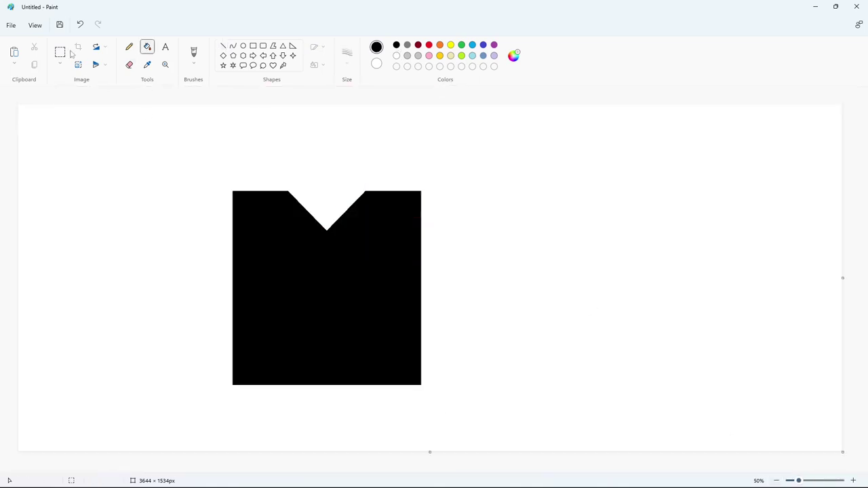
# Copy the upper strip of the black shape containing the V-notch and fill the original shape with red
pyautogui.hotkey('ctrl', 'c')
pyautogui.click(192, 106)
pyautogui.click(429, 46)
pyautogui.click(147, 47)
pyautogui.click(268, 258)
# Paste the notched strip and rotate it left 90° so that its notch opens to the left
pyautogui.click(853, 481)
pyautogui.moveTo(396, 469); pyautogui.dragTo(462, 470)
pyautogui.hotkey('ctrl', 'v')
pyautogui.click(96, 64)
pyautogui.click(95, 47)
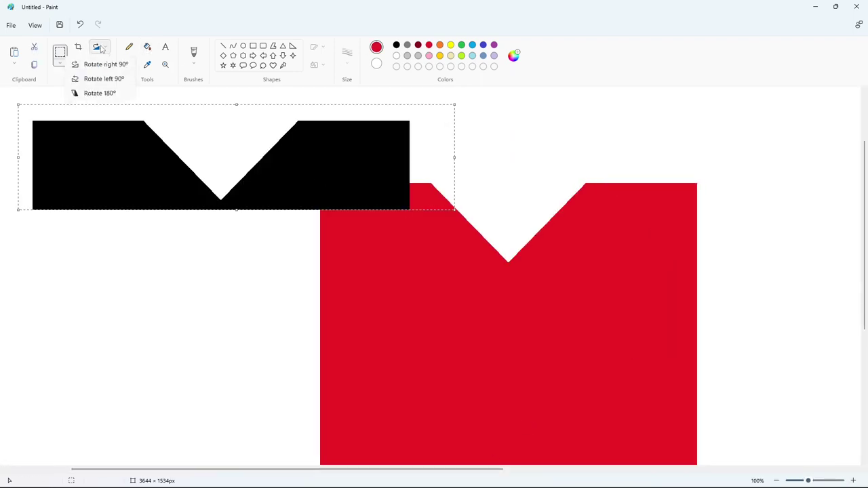
pyautogui.click(97, 97)
# Align the rotated notched strip flush with the red shape's left edge and upper left corner
pyautogui.moveTo(235, 371); pyautogui.dragTo(363, 419)
pyautogui.press('Up')
pyautogui.press('Up')
pyautogui.press('Up')
pyautogui.press('Up')
pyautogui.press('Up')
pyautogui.press('Up')
pyautogui.press('Up')
pyautogui.press('Up')
pyautogui.press('Up')
pyautogui.press('Up')
pyautogui.press('Up')
pyautogui.press('Up')
pyautogui.press('Up')
pyautogui.press('Up')
pyautogui.press('Up')
pyautogui.press('Up')
pyautogui.press('Up')
pyautogui.press('Up')
pyautogui.press('Up')
pyautogui.press('Up')
pyautogui.press('Left')
pyautogui.press('Left')
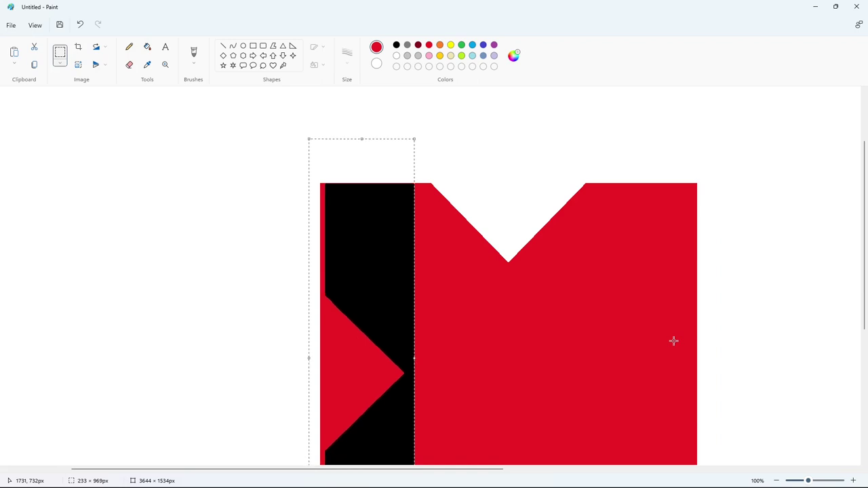
pyautogui.press('Up')
pyautogui.press('Up')
pyautogui.press('Left')
pyautogui.press('Left')
pyautogui.press('Left')
pyautogui.press('Left')
pyautogui.press('Left')
pyautogui.press('Left')
pyautogui.press('Left')
pyautogui.press('Left')
pyautogui.press('Left')
pyautogui.press('Left')
pyautogui.press('Left')
pyautogui.click(673, 341)
# Fill the red triangle inside the left strip's notch with white
pyautogui.click(147, 47)
pyautogui.click(396, 55)
pyautogui.click(356, 373)
# Remove the red band along the shape's lower edge so it ends level with the black strip
pyautogui.scroll(-3, 449, 367)
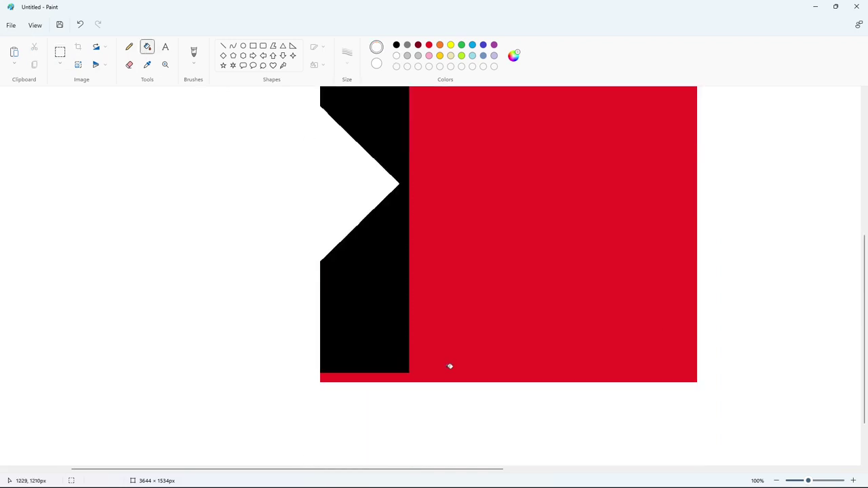
pyautogui.moveTo(371, 377); pyautogui.dragTo(705, 378)
pyautogui.press('Delete')
pyautogui.click(147, 46)
pyautogui.click(678, 379)
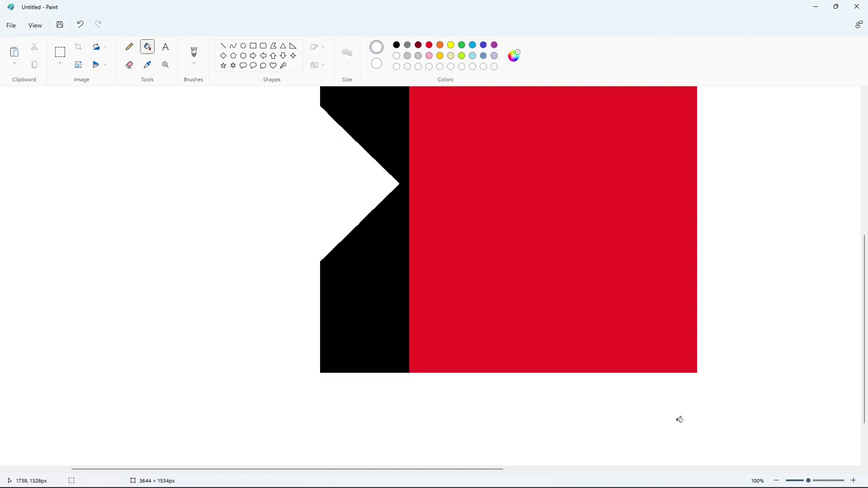
# Fill the remaining red body of the shape with black
pyautogui.click(777, 481)
pyautogui.click(397, 45)
pyautogui.click(350, 285)
# Copy the upper notched strip of the shape, about 975 × 239 px, and fill the original shape with red
pyautogui.click(59, 52)
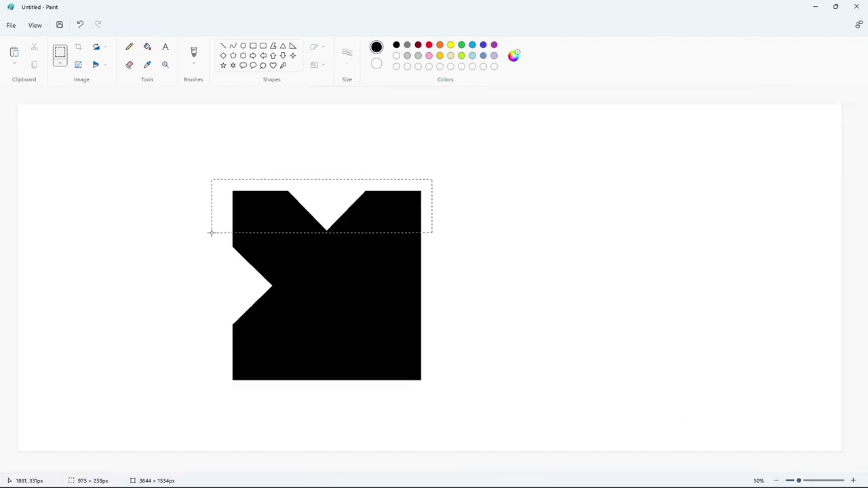
pyautogui.moveTo(211, 233); pyautogui.dragTo(212, 234)
pyautogui.hotkey('ctrl', 'c')
pyautogui.click(147, 47)
pyautogui.click(428, 44)
pyautogui.click(403, 295)
# Paste the upper notched strip and flip it vertically
pyautogui.click(853, 481)
pyautogui.moveTo(416, 471); pyautogui.dragTo(549, 471)
pyautogui.hotkey('ctrl', 'v')
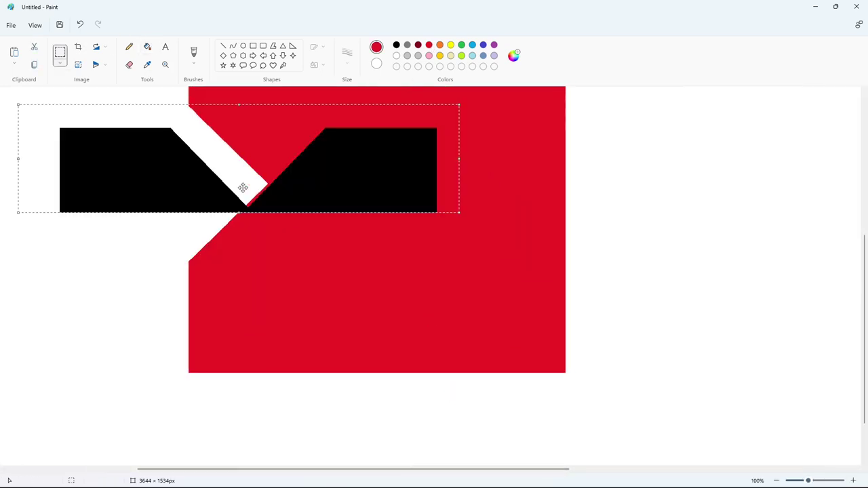
pyautogui.click(99, 65)
pyautogui.click(99, 82)
# Align the flipped notched strip flush with the lower edge and both sides of the red shape
pyautogui.moveTo(203, 152); pyautogui.dragTo(332, 326)
pyautogui.press('Down')
pyautogui.press('Down')
pyautogui.press('Down')
pyautogui.press('Down')
pyautogui.press('Down')
pyautogui.press('Down')
pyautogui.press('Down')
pyautogui.press('Down')
pyautogui.press('Down')
pyautogui.press('Down')
pyautogui.press('Down')
pyautogui.press('Down')
pyautogui.press('Down')
pyautogui.press('Down')
pyautogui.press('Down')
pyautogui.press('Down')
pyautogui.press('Down')
pyautogui.press('Down')
pyautogui.press('Down')
pyautogui.press('Down')
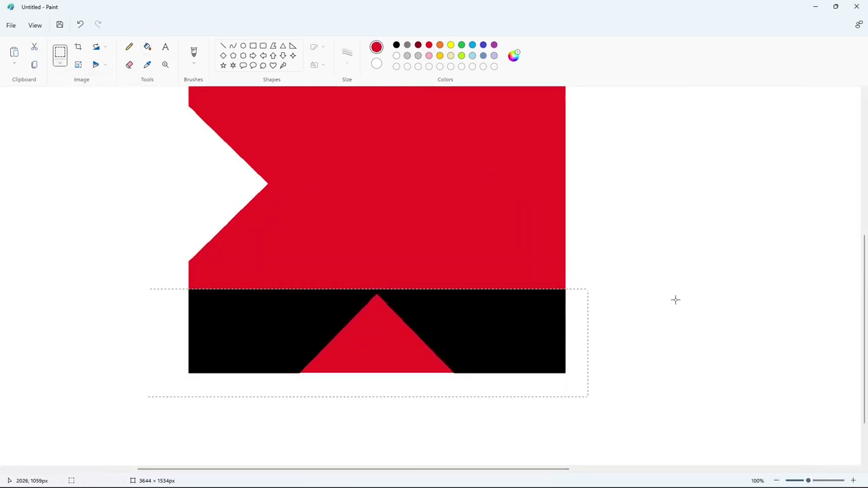
pyautogui.click(675, 299)
# Fill the lower notch with white and the remaining red body with black
pyautogui.click(147, 46)
pyautogui.click(397, 56)
pyautogui.click(374, 317)
pyautogui.click(397, 45)
pyautogui.click(285, 119)
pyautogui.hotkey('ctrl', '-')
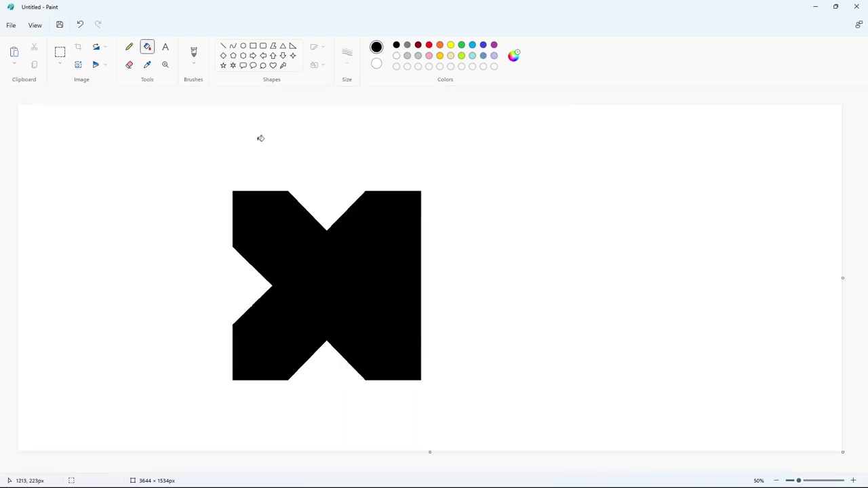
# Copy the left strip of the shape with its notch and fill the original shape with red
pyautogui.hotkey('ctrl', 'c')
pyautogui.click(148, 46)
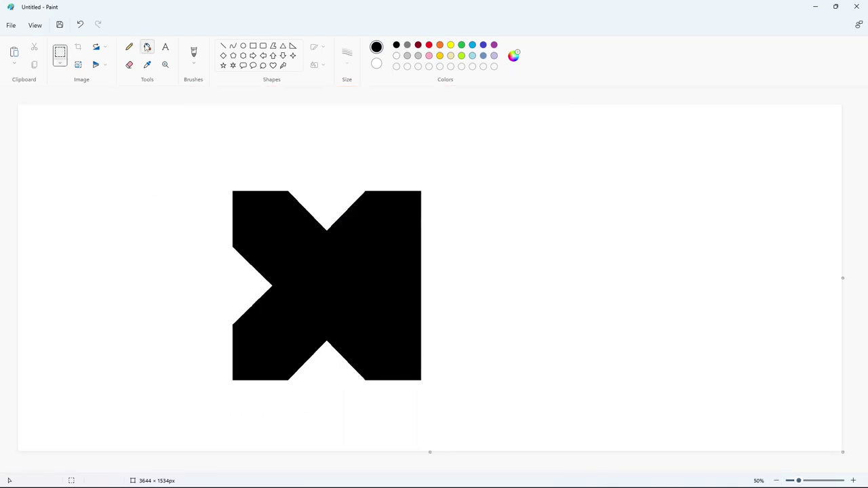
pyautogui.click(429, 44)
pyautogui.click(377, 271)
# Paste the copied left strip with its notch and flip it horizontally
pyautogui.click(854, 481)
pyautogui.moveTo(431, 470); pyautogui.dragTo(634, 469)
pyautogui.scroll(-2, 609, 406)
pyautogui.hotkey('ctrl', 'v')
pyautogui.click(100, 64)
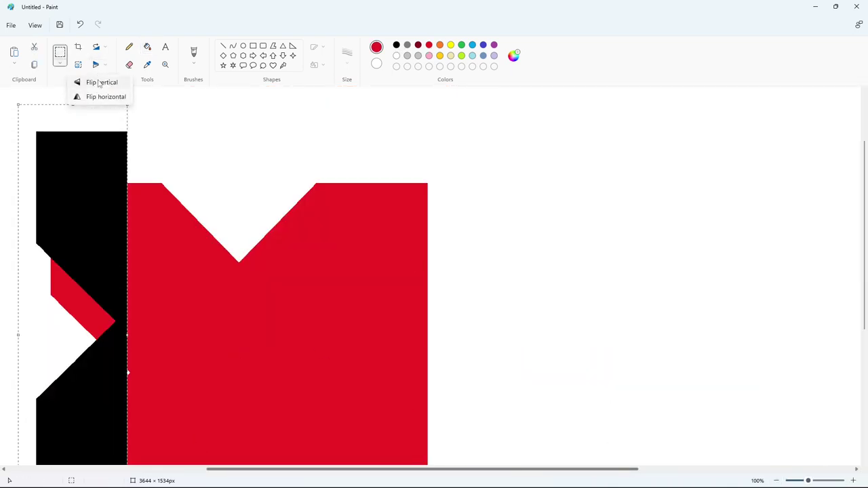
pyautogui.click(103, 98)
# Align the flipped notched strip flush with the right, upper and lower edges of the red shape
pyautogui.moveTo(90, 226); pyautogui.dragTo(406, 291)
pyautogui.press('Right')
pyautogui.press('Right')
pyautogui.press('Right')
pyautogui.press('Right')
pyautogui.press('Right')
pyautogui.press('Up')
pyautogui.press('Up')
pyautogui.press('Up')
pyautogui.press('Up')
pyautogui.press('Up')
pyautogui.press('Up')
pyautogui.press('Up')
pyautogui.press('Up')
pyautogui.press('Up')
pyautogui.press('Up')
pyautogui.press('Up')
pyautogui.press('Up')
pyautogui.press('Up')
pyautogui.press('Up')
pyautogui.press('Up')
pyautogui.press('Up')
pyautogui.press('Up')
pyautogui.press('Up')
pyautogui.press('Up')
pyautogui.press('Up')
pyautogui.click(595, 280)
pyautogui.scroll(-3, 595, 280)
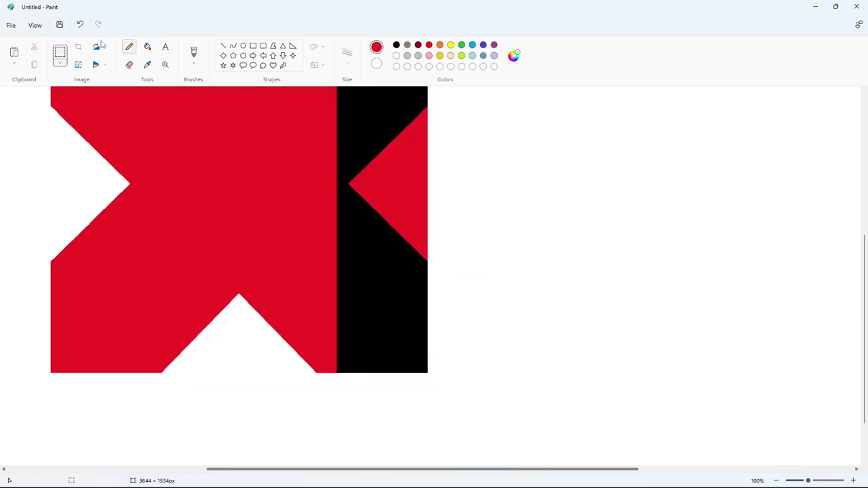
# Fill the right notch with white and the remaining red body with black
pyautogui.click(148, 47)
pyautogui.click(397, 56)
pyautogui.click(406, 183)
pyautogui.click(396, 44)
pyautogui.click(291, 176)
# Copy the whole black X shape and paste a duplicate to the right of the original
pyautogui.click(776, 481)
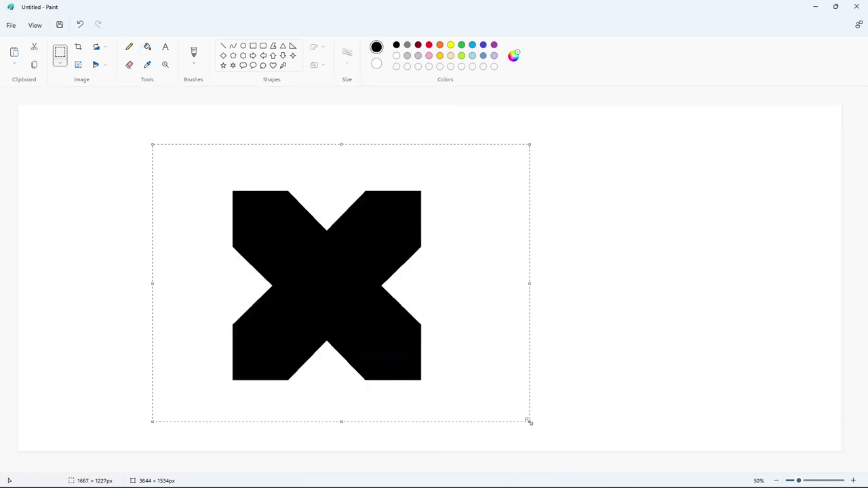
pyautogui.hotkey('ctrl', 'c')
pyautogui.click(854, 481)
pyautogui.moveTo(408, 470); pyautogui.dragTo(643, 470)
pyautogui.hotkey('ctrl', 'v')
pyautogui.moveTo(196, 319); pyautogui.dragTo(342, 393)
# Align the duplicate X level with the original, leaving a narrow white gap between the two shapes
pyautogui.press('Down')
pyautogui.press('Down')
pyautogui.press('Down')
pyautogui.press('Down')
pyautogui.press('Down')
pyautogui.press('Down')
pyautogui.press('Down')
pyautogui.press('Down')
pyautogui.press('Down')
pyautogui.press('Down')
pyautogui.press('Down')
pyautogui.press('Down')
pyautogui.press('Down')
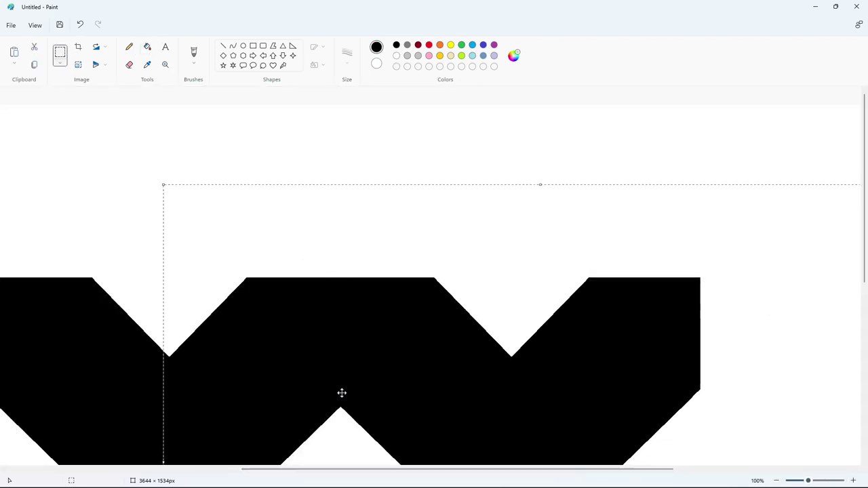
pyautogui.press('Right')
pyautogui.press('Right')
pyautogui.press('Right')
pyautogui.press('Right')
pyautogui.press('Right')
pyautogui.press('Right')
pyautogui.press('Right')
pyautogui.press('Right')
pyautogui.press('Right')
pyautogui.press('Right')
pyautogui.press('Right')
pyautogui.press('Right')
pyautogui.press('Right')
pyautogui.press('Right')
pyautogui.press('Right')
pyautogui.press('Right')
pyautogui.press('Right')
pyautogui.press('Right')
pyautogui.press('Right')
pyautogui.press('Right')
pyautogui.press('Escape')
# Close off all four notches of the duplicate X with straight black lines along its outer edges
pyautogui.scroll(-3, 367, 261)
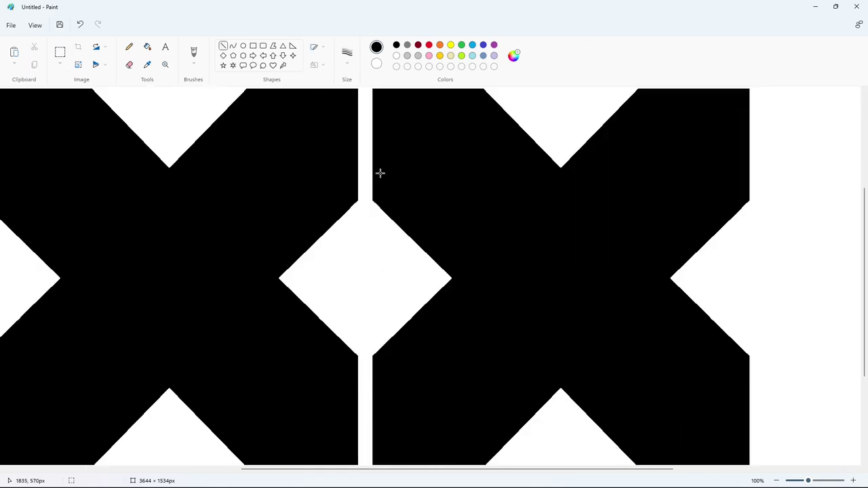
pyautogui.moveTo(380, 249); pyautogui.dragTo(375, 355)
pyautogui.click(429, 384)
pyautogui.scroll(-3, 451, 420)
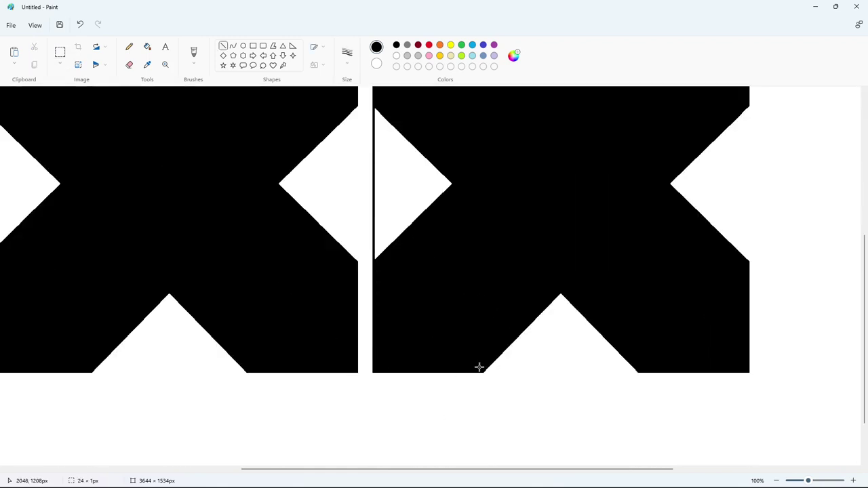
pyautogui.moveTo(479, 367); pyautogui.dragTo(640, 369)
pyautogui.click(721, 425)
pyautogui.scroll(3, 742, 200)
pyautogui.moveTo(743, 202); pyautogui.dragTo(748, 355)
pyautogui.click(785, 395)
pyautogui.scroll(6, 670, 343)
pyautogui.moveTo(488, 282); pyautogui.dragTo(636, 280)
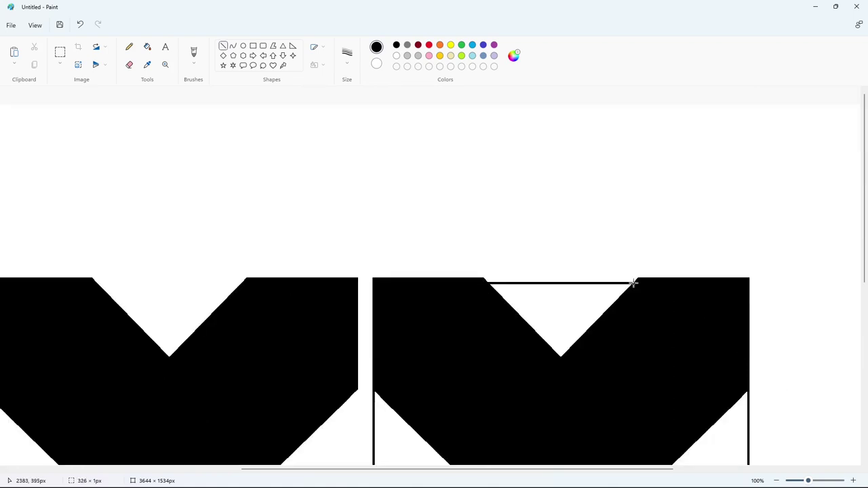
pyautogui.click(680, 233)
# Fill the enclosed notches of the duplicate with black to make a solid square
pyautogui.click(147, 47)
pyautogui.click(522, 287)
pyautogui.scroll(-6, 575, 310)
pyautogui.click(562, 293)
pyautogui.scroll(-3, 273, 132)
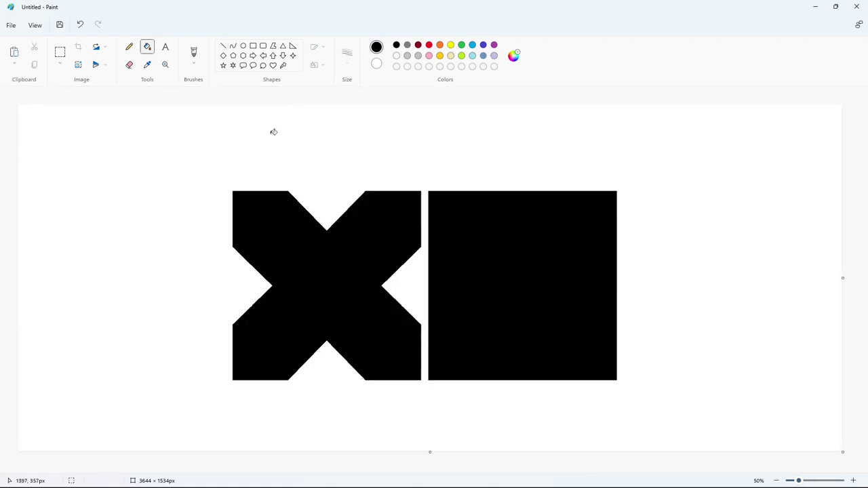
# Copy an area of about 219 × 275 px around the left half of the X's upper notch and paste it right of the square
pyautogui.moveTo(282, 186); pyautogui.dragTo(332, 246)
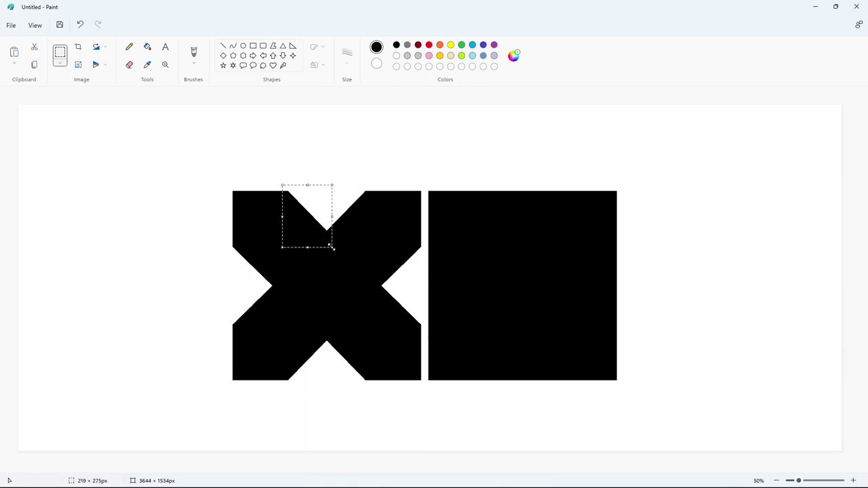
pyautogui.hotkey('ctrl', 'c')
pyautogui.click(503, 418)
pyautogui.click(854, 482)
pyautogui.moveTo(333, 470); pyautogui.dragTo(730, 470)
pyautogui.hotkey('ctrl', 'v')
pyautogui.moveTo(77, 187); pyautogui.dragTo(677, 337)
# Fill the solid black square with red
pyautogui.click(148, 47)
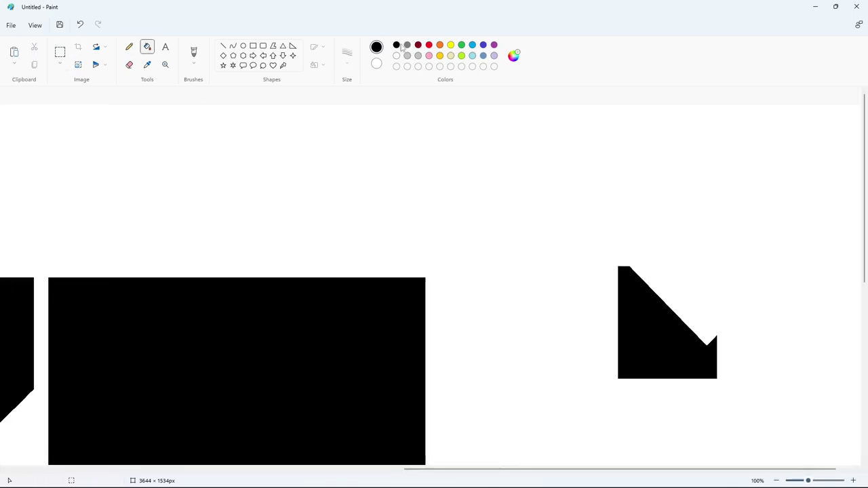
pyautogui.click(429, 45)
pyautogui.click(337, 317)
# Trim the copied notch piece with white vertical lines at the slope's start and tip, and fill the cut-off slivers with white
pyautogui.click(223, 46)
pyautogui.click(396, 56)
pyautogui.moveTo(615, 258); pyautogui.dragTo(615, 260)
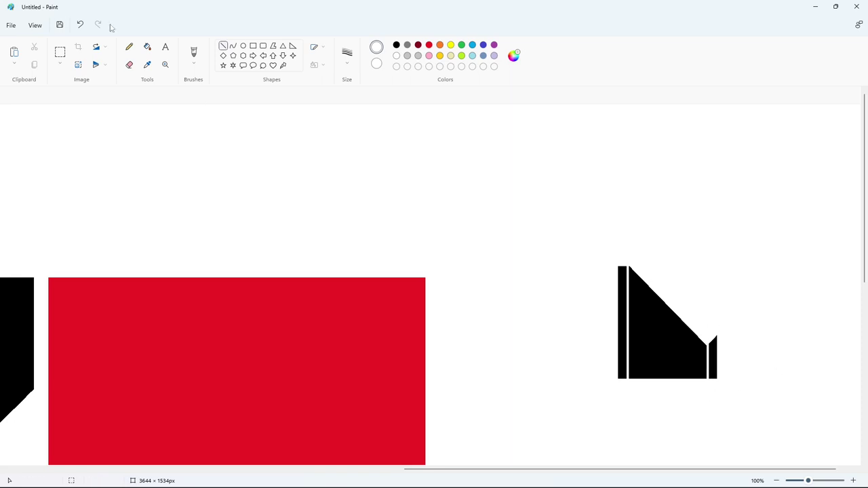
pyautogui.click(147, 47)
pyautogui.click(622, 322)
pyautogui.click(713, 358)
# Copy the trimmed black piece and paste a duplicate over the upper-right area of the red square
pyautogui.click(60, 52)
pyautogui.moveTo(586, 223); pyautogui.dragTo(747, 460)
pyautogui.hotkey('ctrl', 'c')
pyautogui.hotkey('ctrl', 'v')
pyautogui.moveTo(102, 203); pyautogui.dragTo(380, 345)
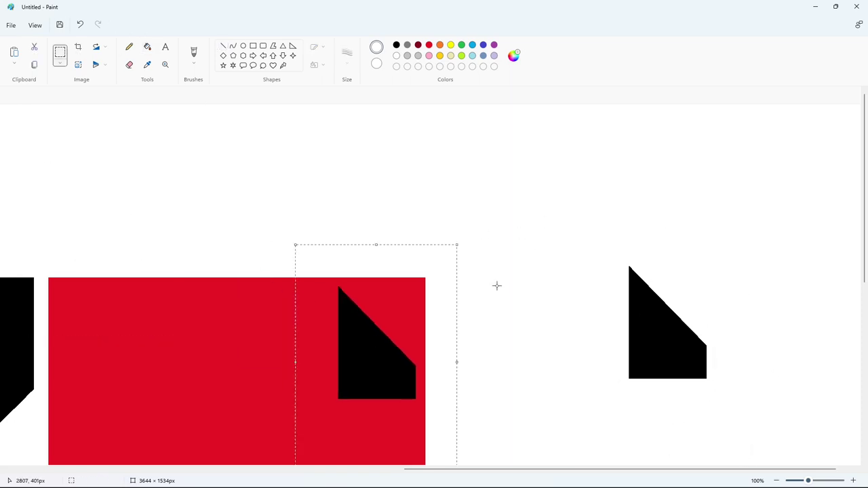
# Align the pasted piece flush with the upper and right edges of the red square
pyautogui.press('Right')
pyautogui.press('Right')
pyautogui.press('Right')
pyautogui.press('Right')
pyautogui.press('Right')
pyautogui.press('Right')
pyautogui.press('Right')
pyautogui.press('Right')
pyautogui.press('Right')
pyautogui.press('Right')
pyautogui.press('Right')
pyautogui.press('Right')
pyautogui.press('Right')
pyautogui.press('Right')
pyautogui.press('Up')
pyautogui.press('Up')
pyautogui.press('Up')
pyautogui.press('Up')
pyautogui.press('Up')
pyautogui.press('Up')
pyautogui.press('Up')
pyautogui.press('Up')
pyautogui.press('Up')
pyautogui.press('Up')
pyautogui.press('Up')
pyautogui.press('Up')
pyautogui.click(147, 46)
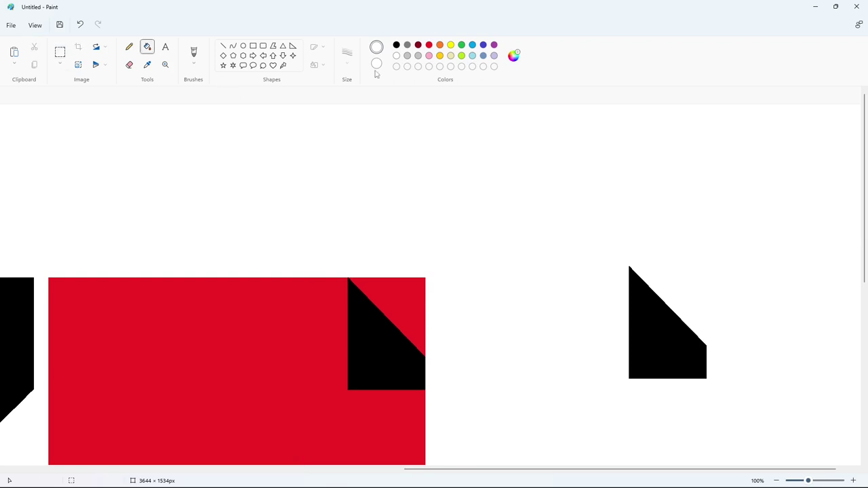
# Paste another copy of the trimmed piece, flip it vertically and move it to the red square's lower-right corner
pyautogui.scroll(-4, 520, 331)
pyautogui.hotkey('ctrl', 'v')
pyautogui.click(103, 64)
pyautogui.click(98, 81)
pyautogui.moveTo(140, 244); pyautogui.dragTo(426, 316)
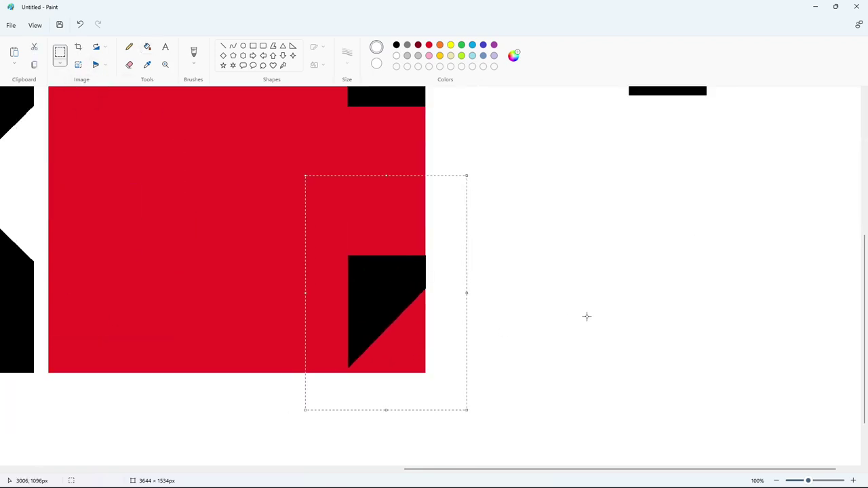
# Align the flipped black piece flush with the red square's lower and right edges
pyautogui.press('Left')
pyautogui.press('Down')
pyautogui.press('Down')
pyautogui.press('Down')
pyautogui.press('Down')
pyautogui.press('Down')
pyautogui.press('Down')
pyautogui.press('Down')
pyautogui.press('Down')
pyautogui.press('Down')
pyautogui.press('Down')
pyautogui.press('Up')
# Fill the red corner cut-off with white and the remaining red area of the square with black
pyautogui.click(147, 46)
pyautogui.click(407, 351)
pyautogui.click(396, 46)
pyautogui.click(407, 163)
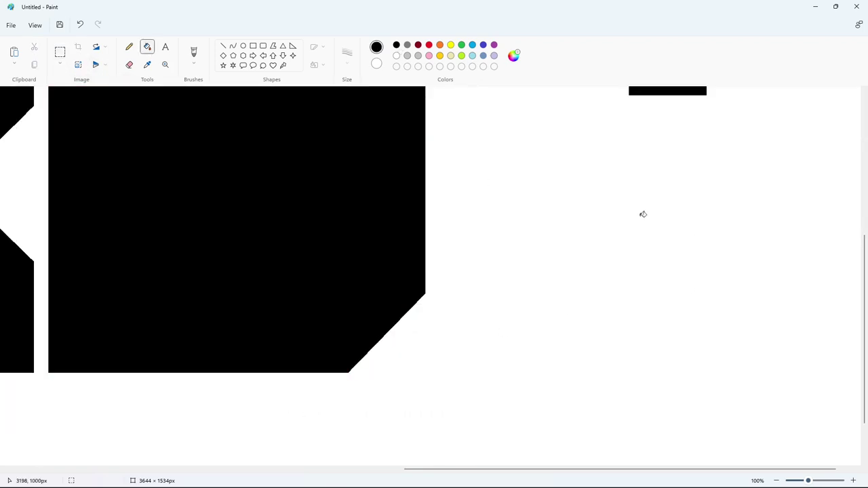
pyautogui.click(777, 480)
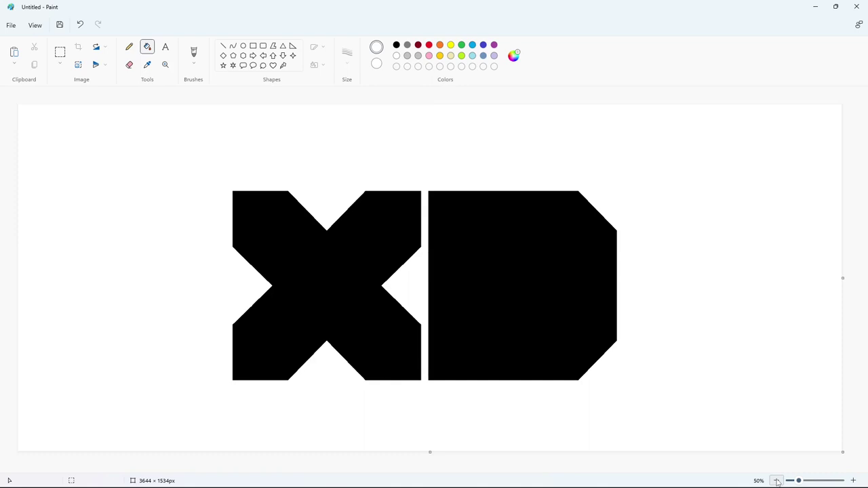
# Draw a purple diagonal line across the X's upper-left arm, passing through its two outer notch corners
pyautogui.click(224, 46)
pyautogui.moveTo(303, 171)
pyautogui.mouseDown()
pyautogui.moveTo(138, 316)
pyautogui.moveTo(153, 327)
pyautogui.mouseUp()
pyautogui.moveTo(304, 171); pyautogui.dragTo(314, 163)
pyautogui.click(275, 280)
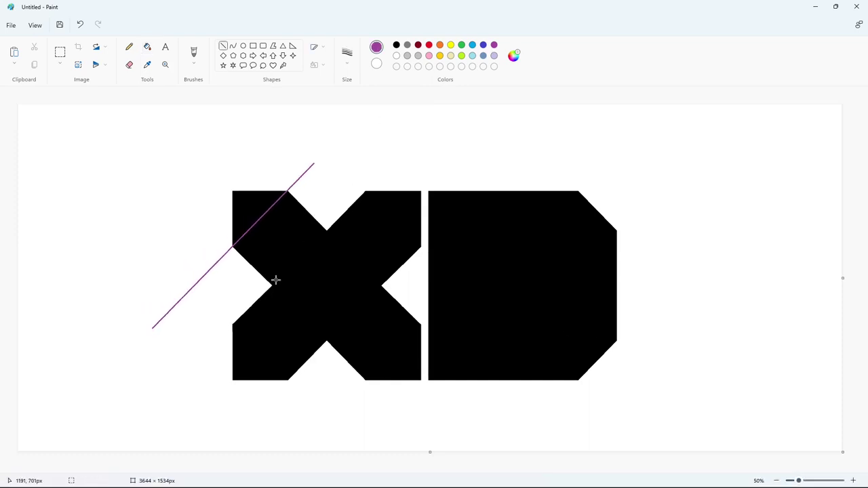
# Copy the area around the purple line, paste it beside the square, and fill its black parts with white to isolate the line
pyautogui.click(60, 52)
pyautogui.moveTo(139, 145); pyautogui.dragTo(367, 340)
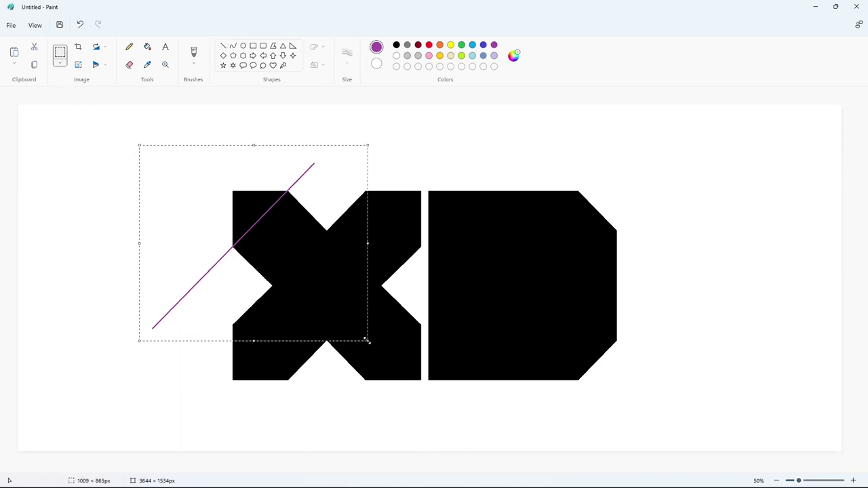
pyautogui.hotkey('ctrl', 'c')
pyautogui.hotkey('ctrl', 'v')
pyautogui.moveTo(183, 237); pyautogui.dragTo(781, 245)
pyautogui.click(147, 47)
pyautogui.click(397, 57)
pyautogui.click(729, 178)
pyautogui.click(773, 238)
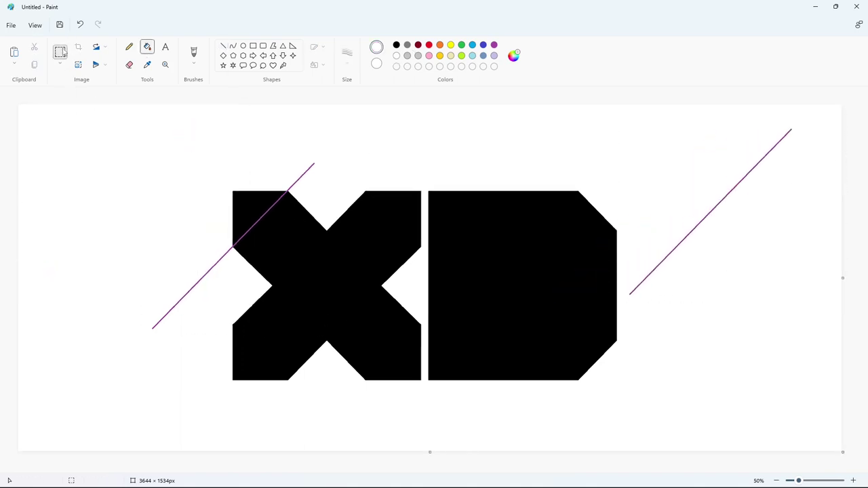
# Copy the isolated purple line and place a duplicate across the inner part of the X's upper-left arm, parallel to the first
pyautogui.click(60, 52)
pyautogui.moveTo(809, 114)
pyautogui.mouseDown()
pyautogui.moveTo(660, 396)
pyautogui.moveTo(622, 406)
pyautogui.mouseUp()
pyautogui.hotkey('ctrl', 'c')
pyautogui.hotkey('ctrl', 'v')
pyautogui.moveTo(115, 191); pyautogui.dragTo(283, 260)
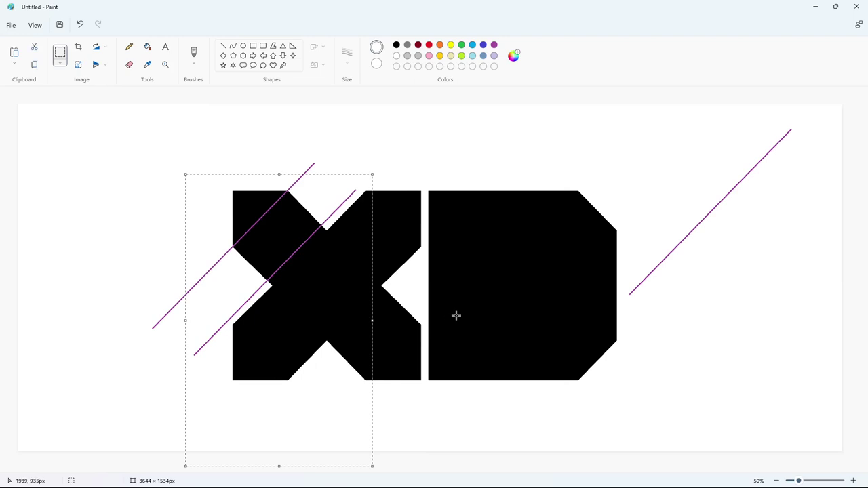
pyautogui.press('Up')
pyautogui.press('Up')
pyautogui.press('Up')
pyautogui.press('Up')
pyautogui.press('Up')
pyautogui.press('Up')
pyautogui.press('Up')
pyautogui.press('Up')
pyautogui.press('Up')
pyautogui.press('Up')
pyautogui.press('Up')
pyautogui.press('Up')
pyautogui.press('Up')
pyautogui.press('Up')
pyautogui.press('Up')
pyautogui.press('Up')
pyautogui.press('Left')
pyautogui.press('Left')
pyautogui.press('Left')
pyautogui.press('Left')
pyautogui.press('Left')
pyautogui.press('Left')
# Paste two more parallel purple lines across the X, one on each side of its rising diagonal
pyautogui.hotkey('ctrl', 'v')
pyautogui.moveTo(154, 203); pyautogui.dragTo(349, 268)
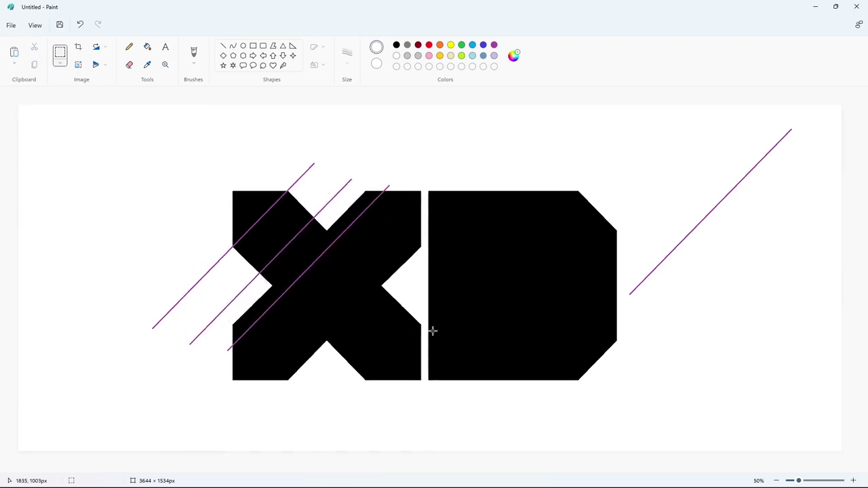
pyautogui.hotkey('ctrl', 'v')
pyautogui.moveTo(156, 236); pyautogui.dragTo(386, 334)
pyautogui.click(471, 348)
# Paste another purple line and align it with the rising diagonal's lower line, extending that line to the X's right edge
pyautogui.hotkey('ctrl', 'v')
pyautogui.moveTo(126, 205); pyautogui.dragTo(362, 287)
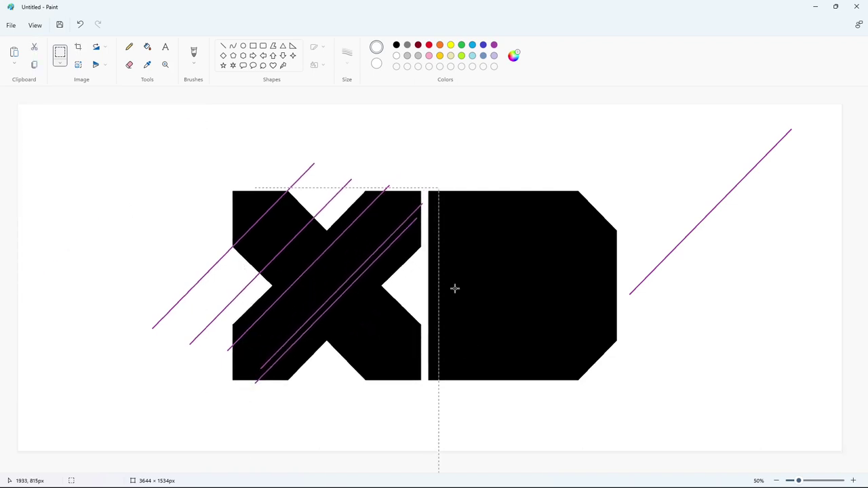
pyautogui.press('Down')
pyautogui.press('Down')
pyautogui.press('Down')
pyautogui.press('Down')
pyautogui.press('Down')
pyautogui.press('Down')
pyautogui.press('Down')
pyautogui.press('Down')
pyautogui.press('Down')
pyautogui.press('Down')
pyautogui.click(496, 291)
# Paste a purple line just inside the upper-left arm's inner line and two more across the X's lower-right arm
pyautogui.hotkey('ctrl', 'v')
pyautogui.moveTo(79, 190); pyautogui.dragTo(246, 253)
pyautogui.hotkey('ctrl', 'v')
pyautogui.moveTo(70, 170); pyautogui.dragTo(305, 311)
pyautogui.click(468, 330)
pyautogui.hotkey('ctrl', 'v')
pyautogui.moveTo(123, 195); pyautogui.dragTo(362, 393)
pyautogui.click(500, 419)
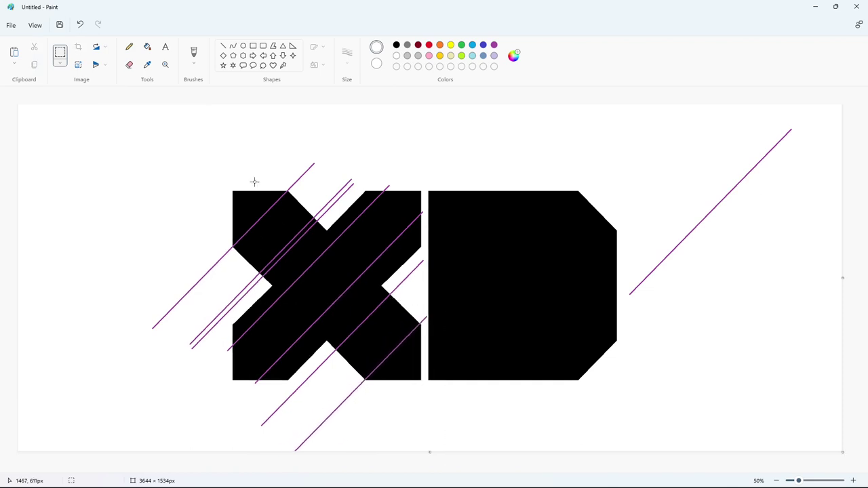
# Fill the bands between the lines on the X's upper-left arm, central diagonal and lower-right arm with purple
pyautogui.click(147, 46)
pyautogui.click(272, 227)
pyautogui.click(326, 285)
pyautogui.click(380, 319)
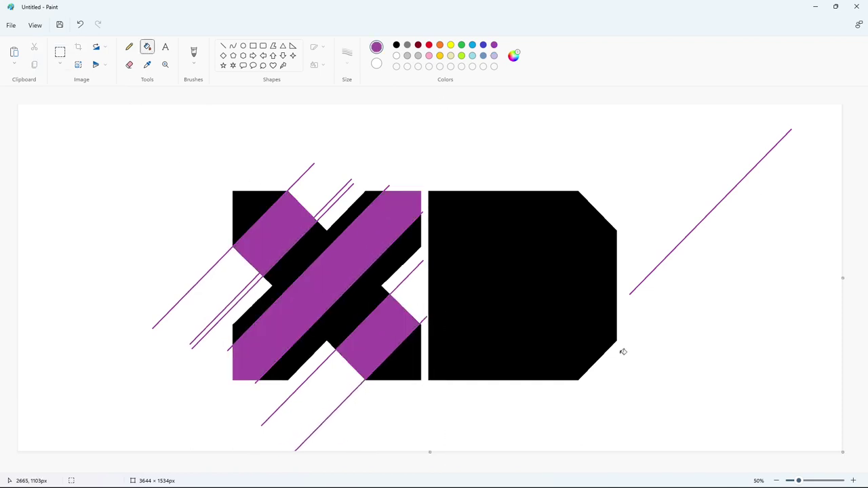
# Paste three parallel purple diagonal lines across the upper-left half of the black square
pyautogui.hotkey('ctrl', 'v')
pyautogui.moveTo(132, 217); pyautogui.dragTo(500, 182)
pyautogui.moveTo(432, 212); pyautogui.dragTo(465, 182)
pyautogui.click(643, 299)
pyautogui.hotkey('ctrl', 'v')
pyautogui.moveTo(133, 211); pyautogui.dragTo(531, 199)
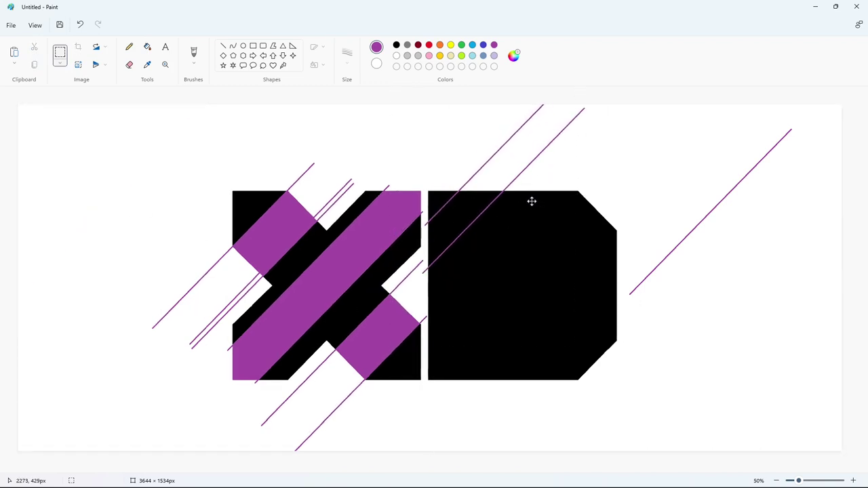
pyautogui.click(722, 294)
pyautogui.hotkey('ctrl', 'v')
pyautogui.moveTo(139, 215); pyautogui.dragTo(539, 254)
pyautogui.click(624, 291)
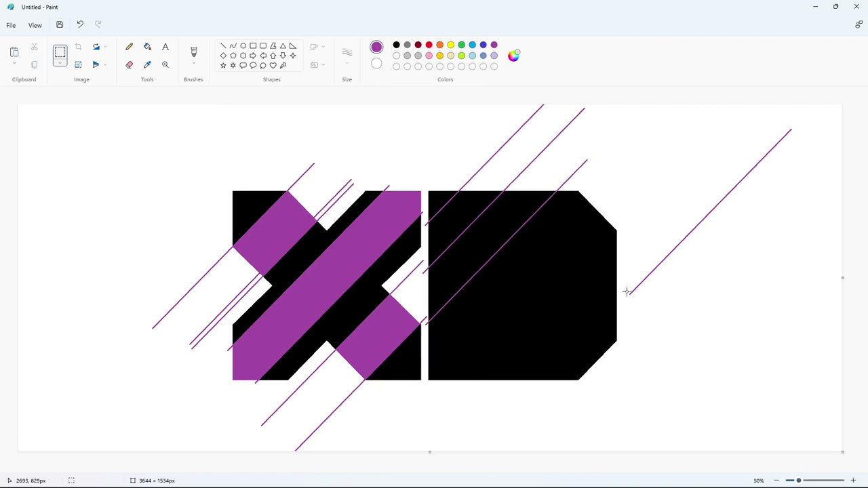
# Paste two purple lines end to end, running from the square's lower-left corner to its upper-right cut edge
pyautogui.hotkey('ctrl', 'v')
pyautogui.moveTo(135, 214); pyautogui.dragTo(544, 297)
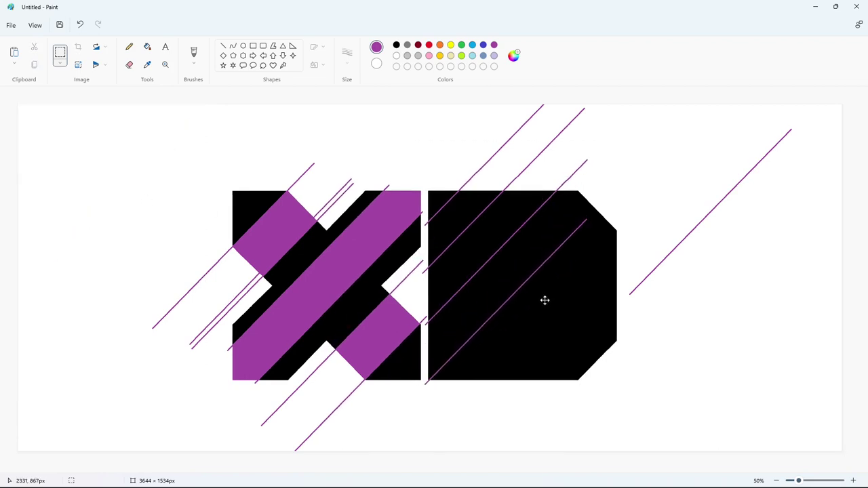
pyautogui.click(692, 310)
pyautogui.hotkey('ctrl', 'v')
pyautogui.moveTo(136, 214); pyautogui.dragTo(672, 236)
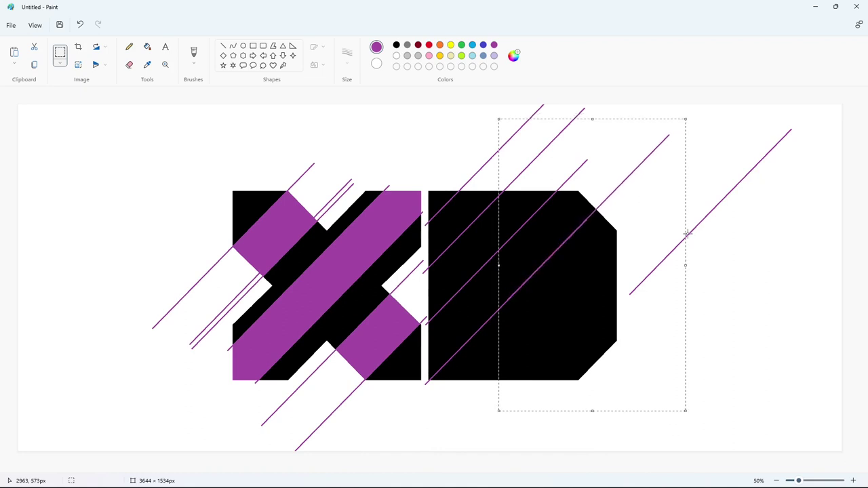
pyautogui.click(691, 247)
# Paste two more parallel purple lines across the lower-right part of the square
pyautogui.hotkey('ctrl', 'v')
pyautogui.moveTo(183, 214); pyautogui.dragTo(580, 305)
pyautogui.click(735, 339)
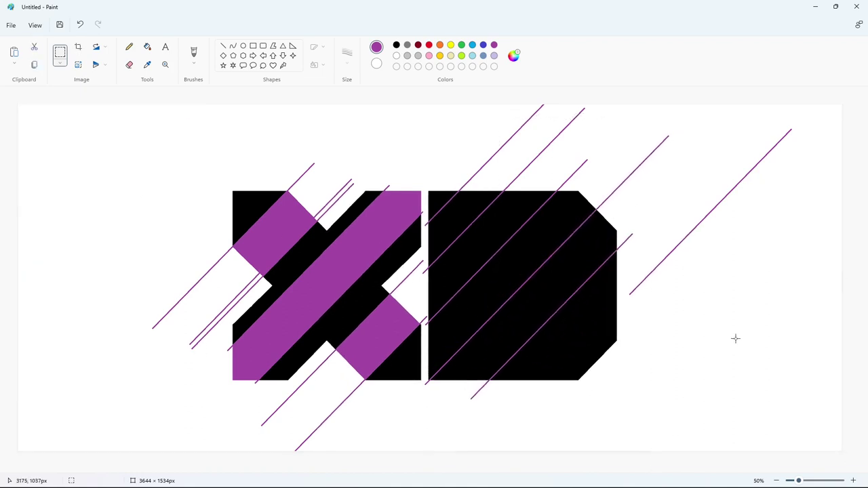
pyautogui.hotkey('ctrl', 'v')
pyautogui.moveTo(105, 209); pyautogui.dragTo(575, 345)
pyautogui.click(713, 368)
# Fill every other diagonal band of the square with purple, starting at its upper-left corner
pyautogui.click(148, 47)
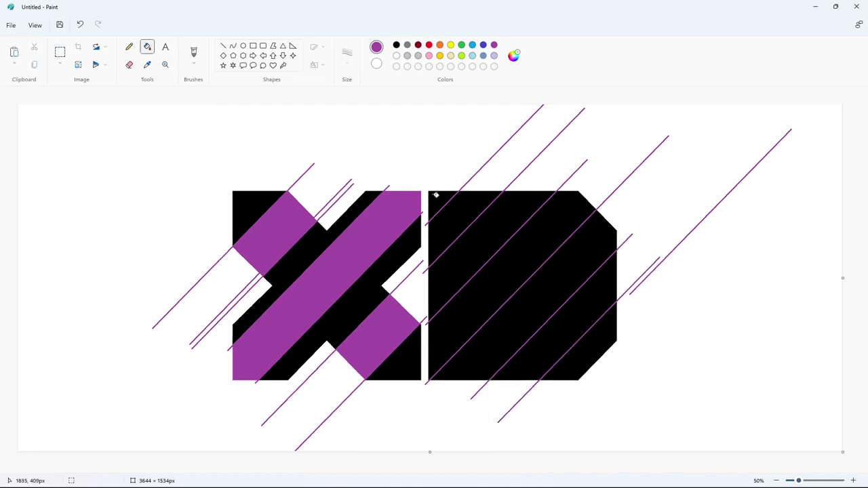
pyautogui.click(437, 196)
pyautogui.click(482, 239)
pyautogui.click(541, 297)
pyautogui.click(593, 347)
# Sever the overhanging purple lines from the upper and right sides of the X's upper-left arm with white lines
pyautogui.click(852, 481)
pyautogui.click(853, 481)
pyautogui.scroll(-1, 647, 437)
pyautogui.hscroll(8, 646, 437)
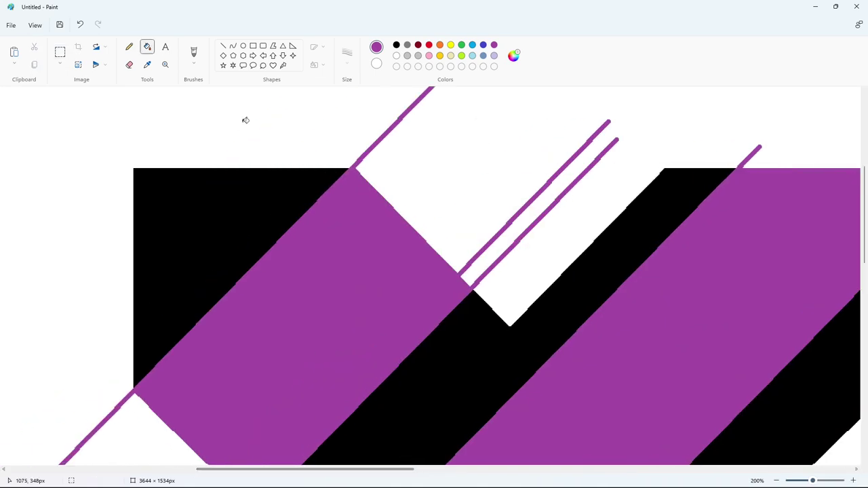
pyautogui.click(223, 45)
pyautogui.click(396, 56)
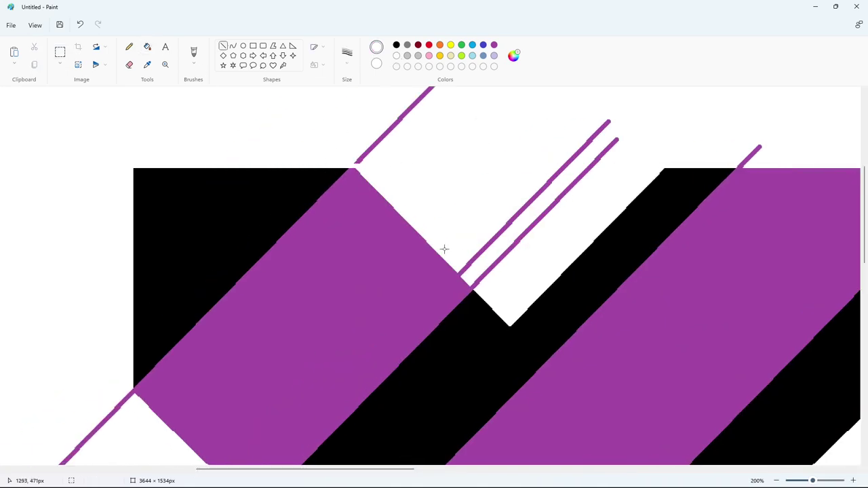
pyautogui.moveTo(448, 266); pyautogui.dragTo(475, 299)
pyautogui.press('Right')
pyautogui.press('Right')
pyautogui.press('Right')
pyautogui.press('Right')
pyautogui.press('Right')
pyautogui.press('Right')
pyautogui.press('Right')
pyautogui.press('Right')
pyautogui.click(516, 287)
# Sever the overhanging purple lines from the lower-left side of the X's upper-left arm with white lines
pyautogui.scroll(-1, 475, 288)
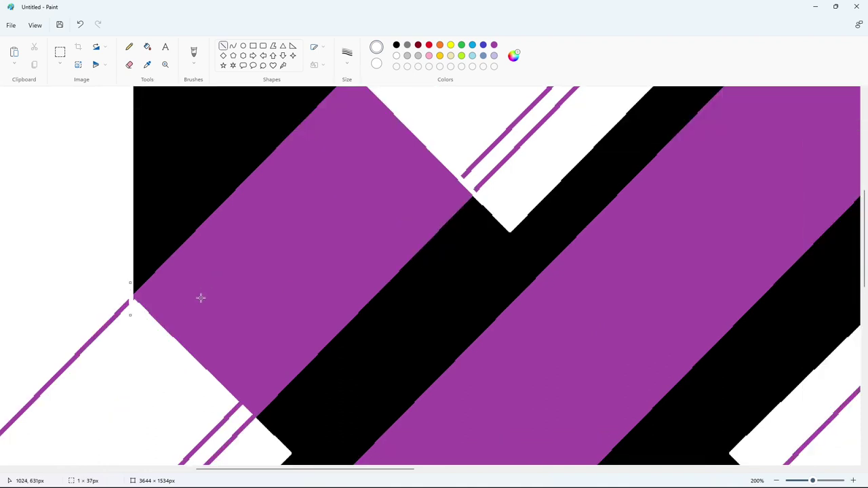
pyautogui.scroll(-1, 200, 298)
pyautogui.moveTo(237, 300); pyautogui.dragTo(276, 329)
pyautogui.press('Left')
pyautogui.press('Left')
pyautogui.press('Left')
pyautogui.press('Left')
pyautogui.press('Left')
pyautogui.press('Left')
pyautogui.press('Left')
pyautogui.press('Left')
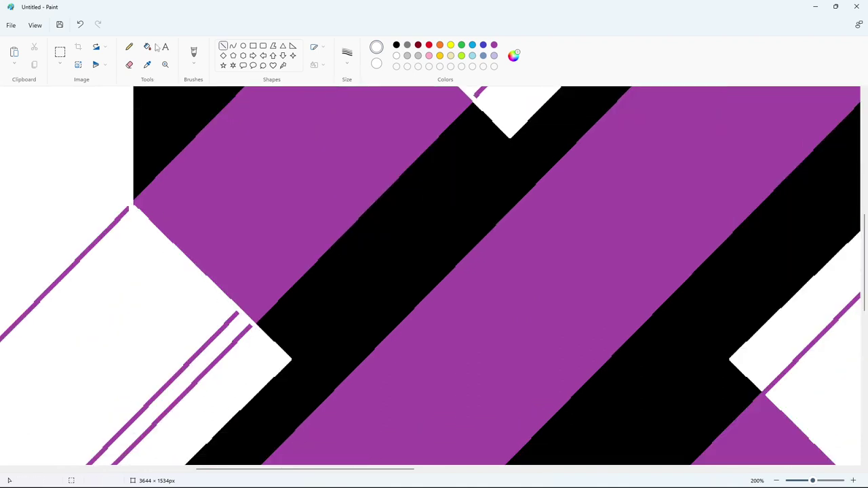
# Fill the severed purple overhangs around the X's upper-left arm with white
pyautogui.click(147, 47)
pyautogui.click(113, 225)
pyautogui.click(236, 340)
pyautogui.click(231, 319)
pyautogui.scroll(1, 475, 210)
pyautogui.click(498, 167)
pyautogui.click(482, 157)
pyautogui.scroll(1, 424, 147)
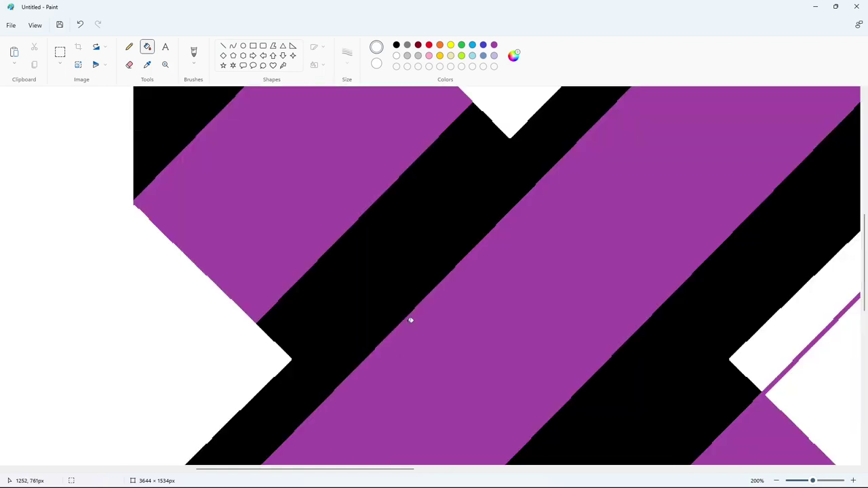
# Sever the purple overhangs along the X's lower-left and bottom edges with white lines and fill them with white
pyautogui.scroll(-5, 410, 320)
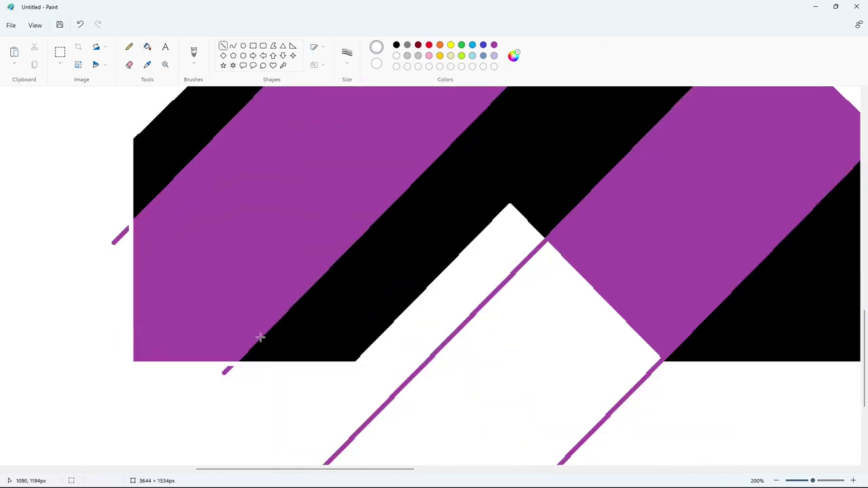
pyautogui.click(229, 369)
pyautogui.click(359, 432)
pyautogui.click(578, 446)
# Sever the purple overhangs at the X's lower-right arm and below the square with white lines, and fill them with white
pyautogui.hscroll(8, 560, 438)
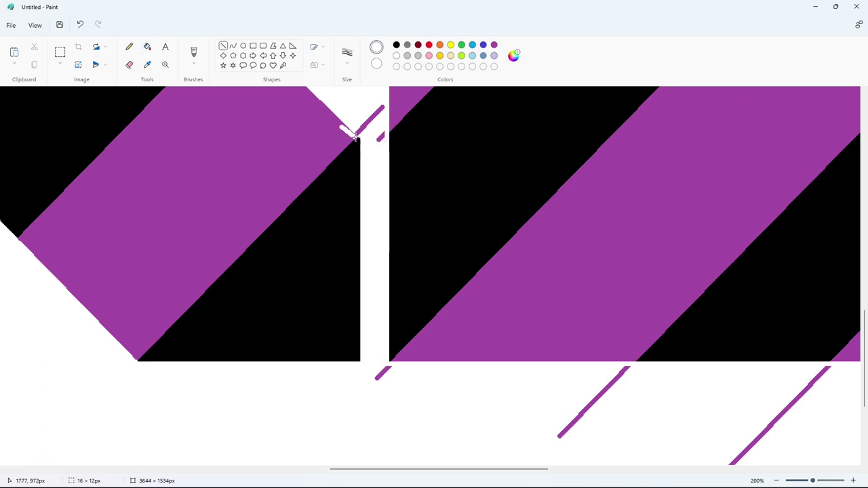
pyautogui.click(152, 49)
pyautogui.click(388, 369)
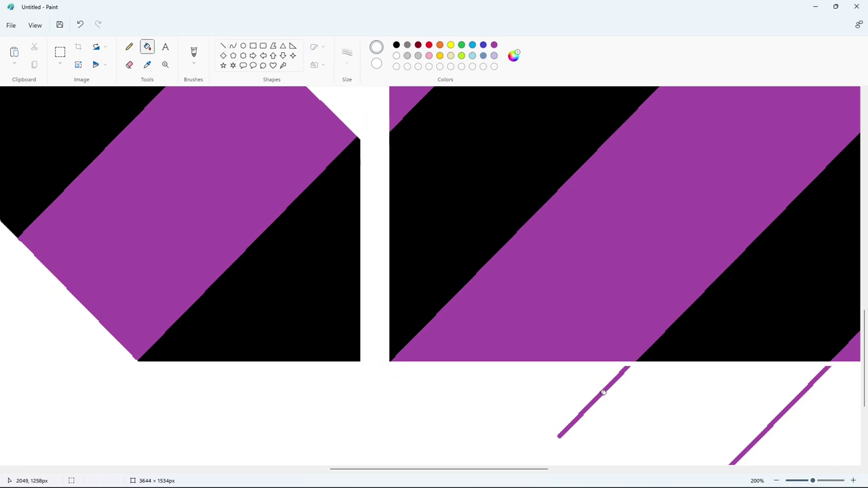
pyautogui.click(601, 394)
# Sever the purple overhangs in the X's right-hand notch and beside the square with white lines, and fill them with white
pyautogui.scroll(3, 653, 391)
pyautogui.click(223, 46)
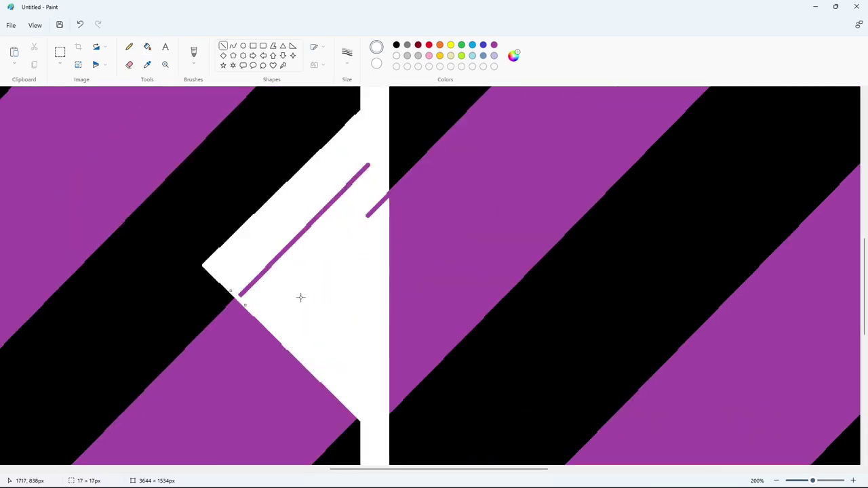
pyautogui.scroll(3, 385, 185)
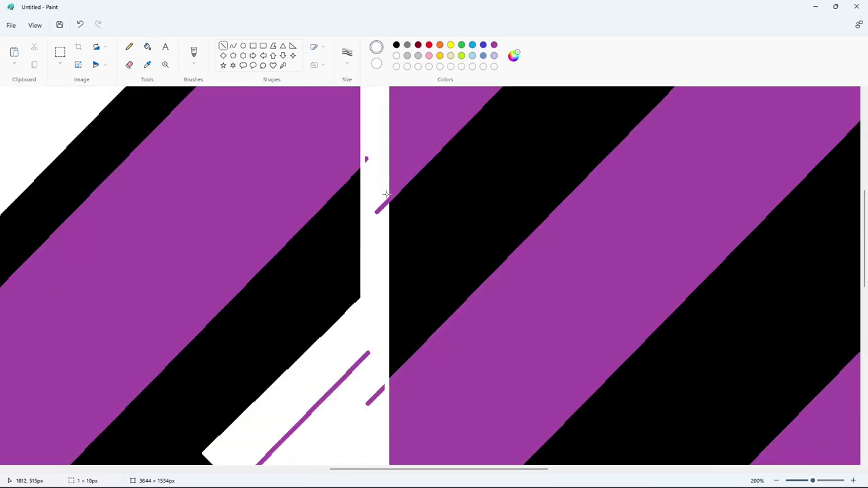
pyautogui.click(354, 373)
# Sever the purple overhangs above the top edges of the X and the square with white lines and fill them with white
pyautogui.scroll(7, 346, 325)
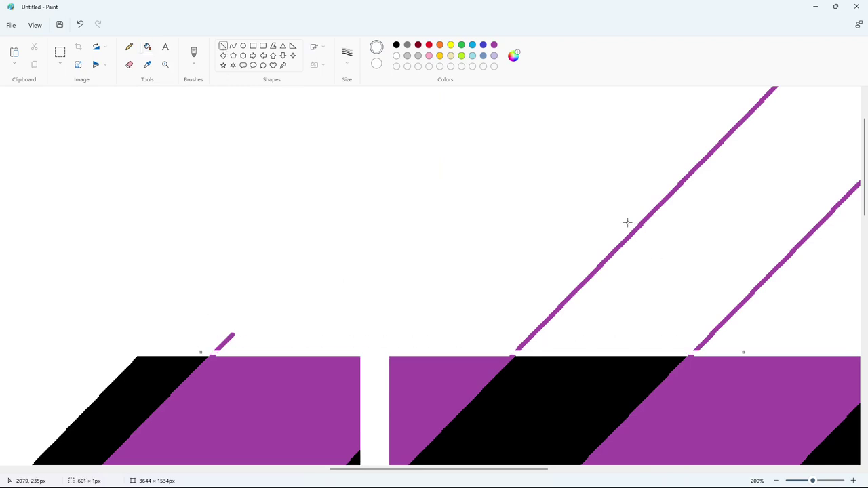
pyautogui.click(546, 325)
pyautogui.hscroll(10, 188, 281)
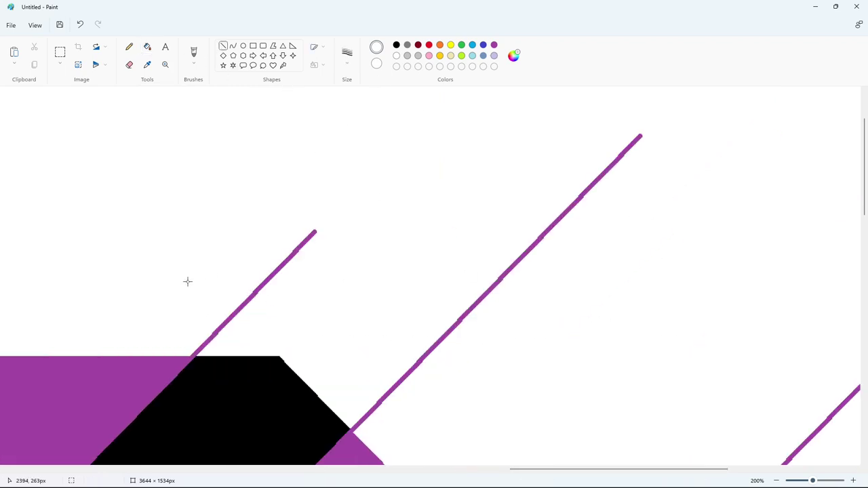
# Sever the purple overhangs along the square's upper-right cut corner and right edge with white lines, and fill them with white
pyautogui.scroll(-2, 323, 327)
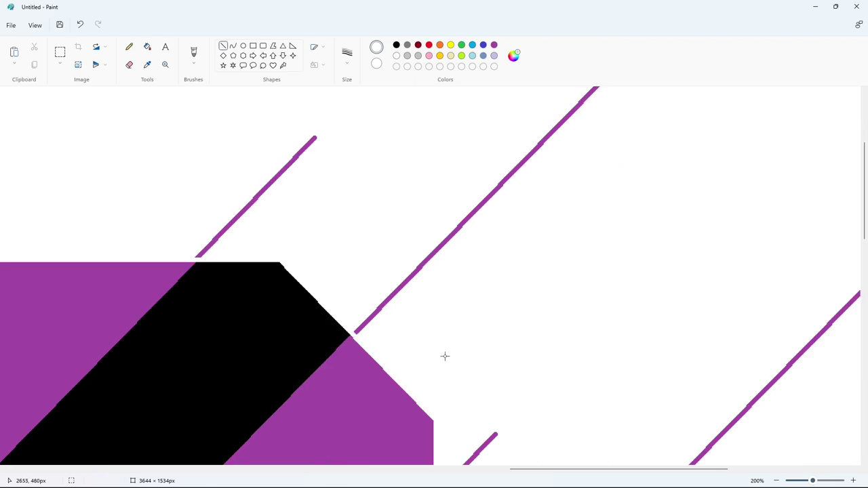
pyautogui.scroll(-7, 445, 356)
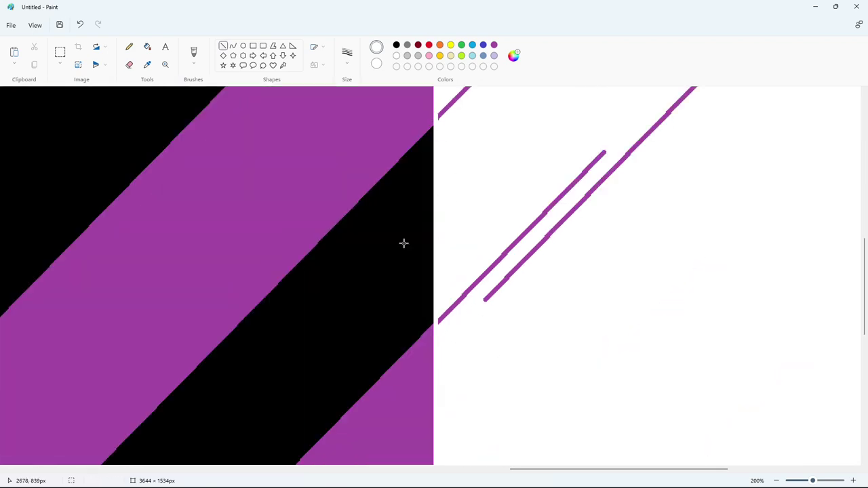
pyautogui.click(461, 94)
pyautogui.click(545, 212)
pyautogui.click(562, 221)
pyautogui.scroll(-7, 563, 222)
pyautogui.click(777, 481)
pyautogui.click(777, 481)
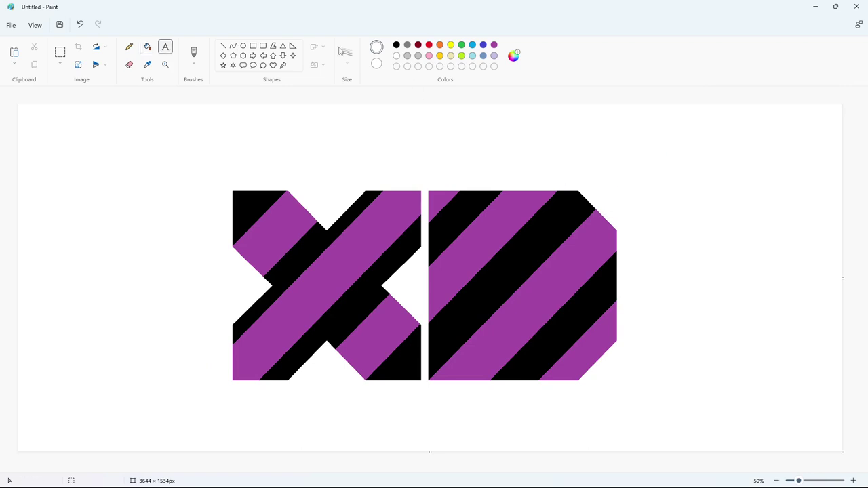
# Add the black text "Disney" in the Waltograph font near the X's upper-left corner
pyautogui.click(132, 183)
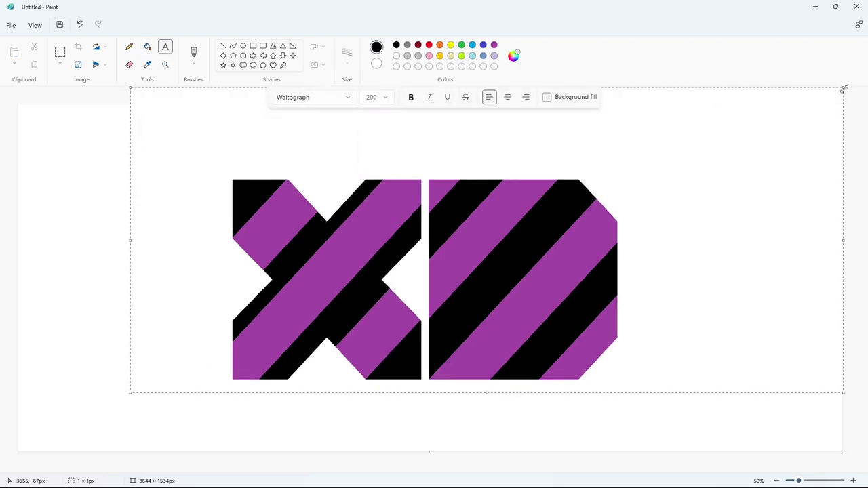
pyautogui.moveTo(844, 89); pyautogui.dragTo(823, 116)
pyautogui.write('Disney')
pyautogui.moveTo(131, 255)
pyautogui.mouseDown()
pyautogui.moveTo(160, 250)
pyautogui.moveTo(131, 254)
pyautogui.mouseUp()
# Set the "Disney" text size to 250 and position it just above and overlapping the X's upper-left arm
pyautogui.hotkey('ctrl', 'a')
pyautogui.click(386, 97)
pyautogui.write('250')
pyautogui.press('Return')
pyautogui.click(175, 291)
pyautogui.moveTo(477, 116); pyautogui.dragTo(476, 103)
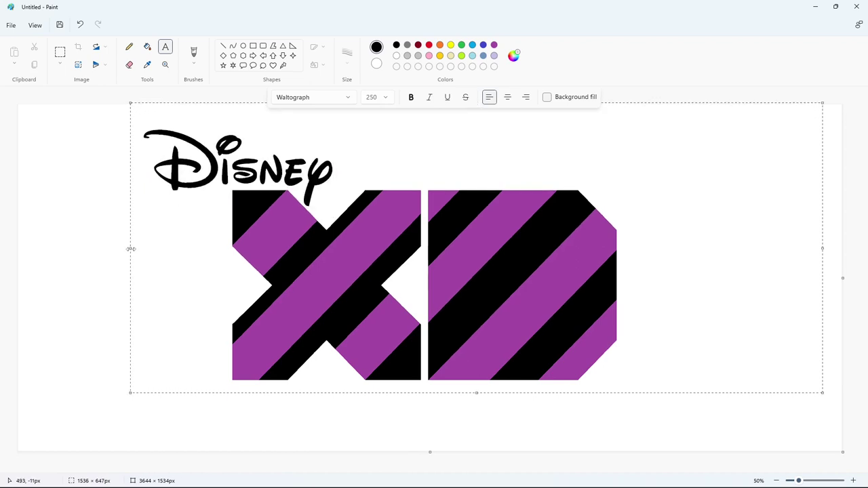
pyautogui.moveTo(131, 249); pyautogui.dragTo(130, 249)
pyautogui.click(79, 217)
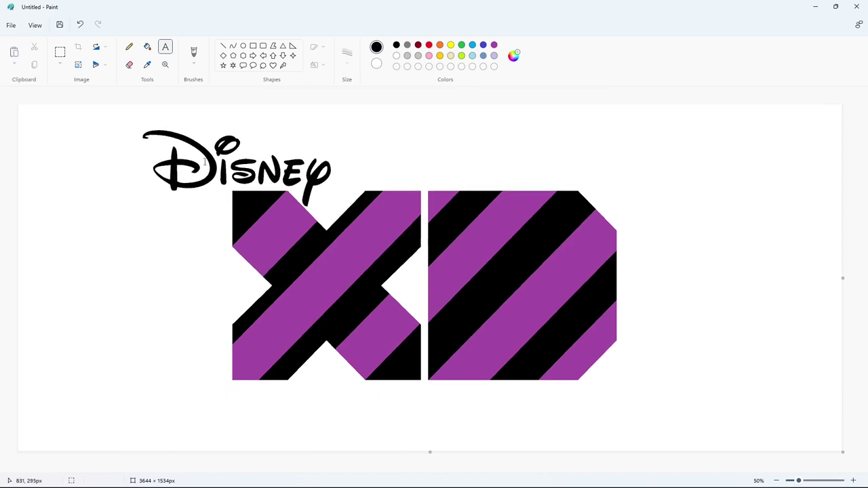
pyautogui.click(854, 481)
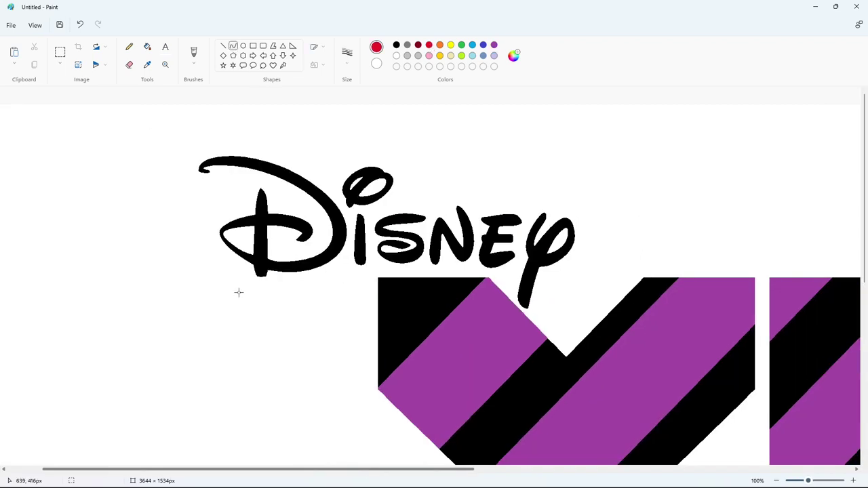
pyautogui.moveTo(244, 268); pyautogui.dragTo(199, 250)
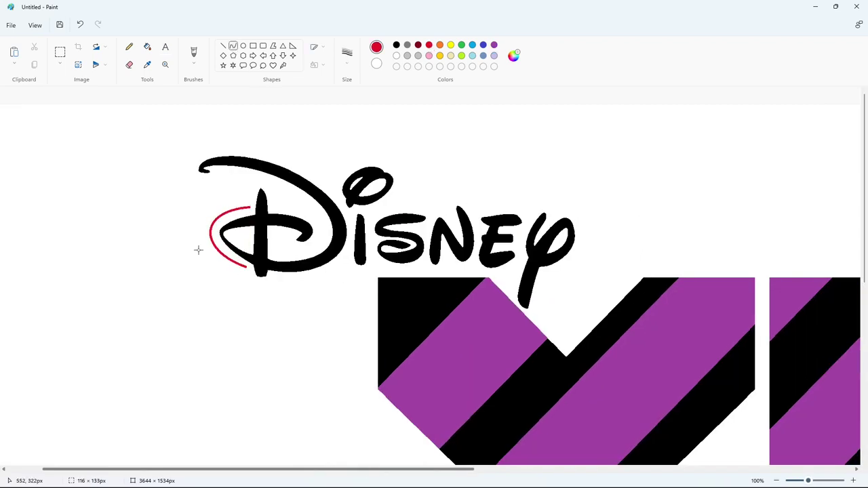
pyautogui.hotkey('ctrl', 'z')
pyautogui.scroll(-3, 432, 376)
pyautogui.moveTo(449, 372)
pyautogui.mouseDown()
pyautogui.moveTo(296, 254)
pyautogui.moveTo(219, 150)
pyautogui.mouseUp()
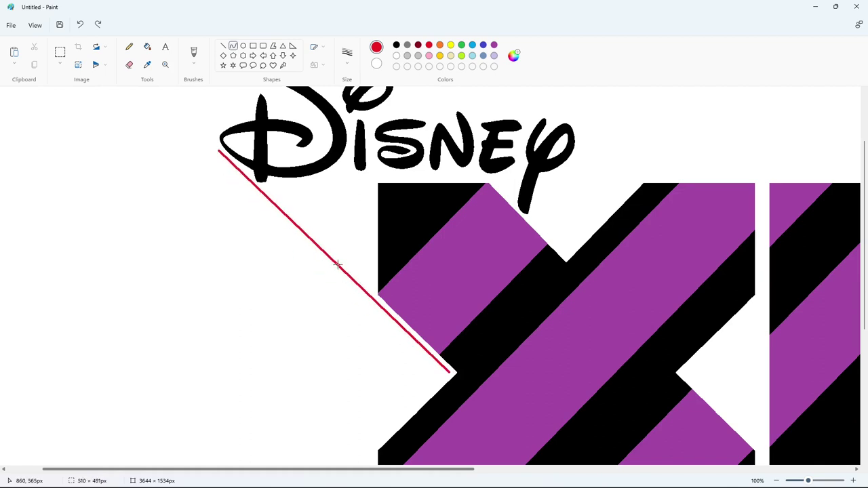
# Draw a straight red line from the X's left notch up to the lower left of the D, alongside the arm
pyautogui.click(223, 45)
pyautogui.moveTo(450, 372)
pyautogui.mouseDown()
pyautogui.moveTo(291, 244)
pyautogui.moveTo(217, 153)
pyautogui.mouseUp()
pyautogui.moveTo(358, 291); pyautogui.dragTo(365, 291)
pyautogui.moveTo(223, 154); pyautogui.dragTo(225, 148)
pyautogui.moveTo(348, 264); pyautogui.dragTo(335, 262)
pyautogui.click(276, 279)
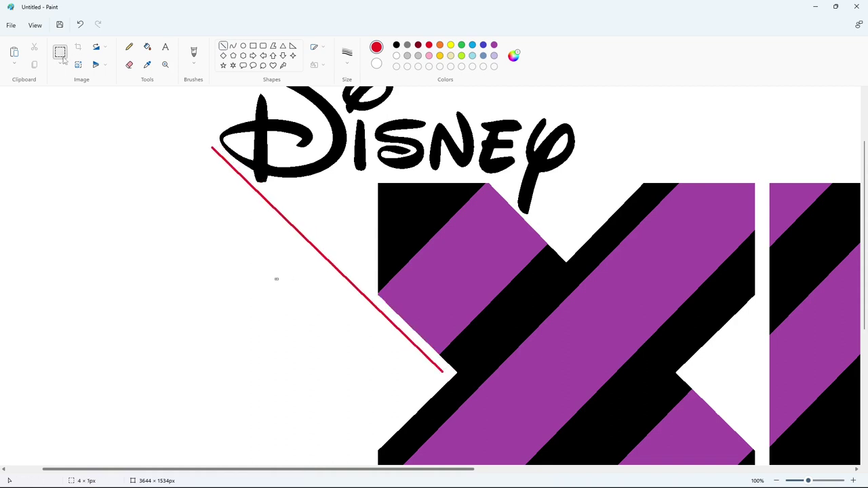
# Copy the middle part of the red diagonal line and paste it as a spare segment in the empty area left of the logo
pyautogui.click(60, 53)
pyautogui.moveTo(221, 203); pyautogui.dragTo(363, 308)
pyautogui.hotkey('ctrl', 'z')
pyautogui.hotkey('ctrl', 'y')
pyautogui.moveTo(282, 195); pyautogui.dragTo(356, 312)
pyautogui.hotkey('ctrl', 'c')
pyautogui.hotkey('ctrl', 'v')
pyautogui.moveTo(65, 169); pyautogui.dragTo(77, 242)
pyautogui.click(159, 254)
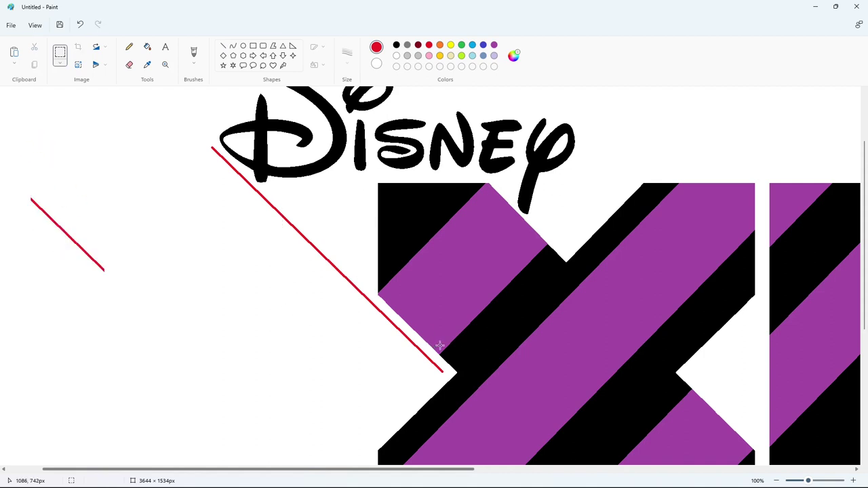
# Draw a red curve around the left side of the D's lower loop, starting at the upper end of the diagonal line
pyautogui.scroll(2, 417, 317)
pyautogui.click(233, 46)
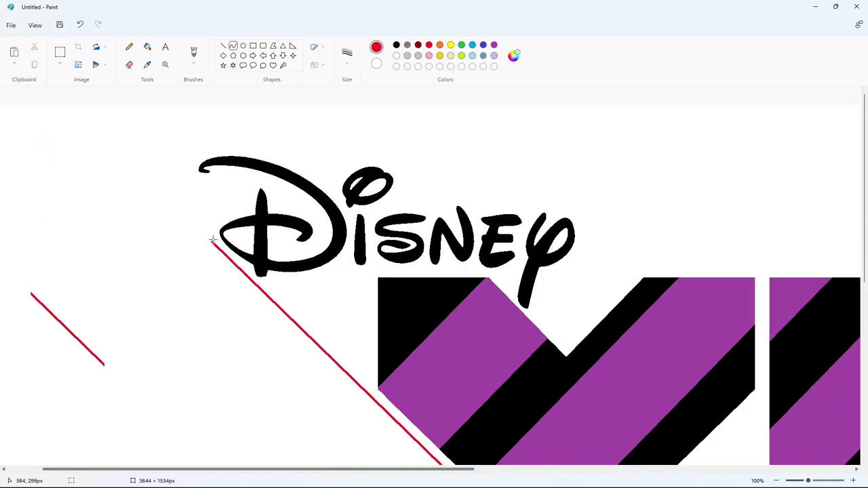
pyautogui.moveTo(213, 241); pyautogui.dragTo(246, 211)
pyautogui.moveTo(226, 226)
pyautogui.mouseDown()
pyautogui.moveTo(196, 224)
pyautogui.moveTo(251, 210)
pyautogui.moveTo(198, 226)
pyautogui.mouseUp()
pyautogui.hotkey('ctrl', 'z')
pyautogui.moveTo(203, 220)
pyautogui.mouseDown()
pyautogui.moveTo(249, 212)
pyautogui.moveTo(200, 229)
pyautogui.moveTo(205, 215)
pyautogui.moveTo(251, 184)
pyautogui.mouseUp()
pyautogui.hotkey('ctrl', 'z')
pyautogui.click(131, 66)
pyautogui.click(233, 45)
pyautogui.click(223, 45)
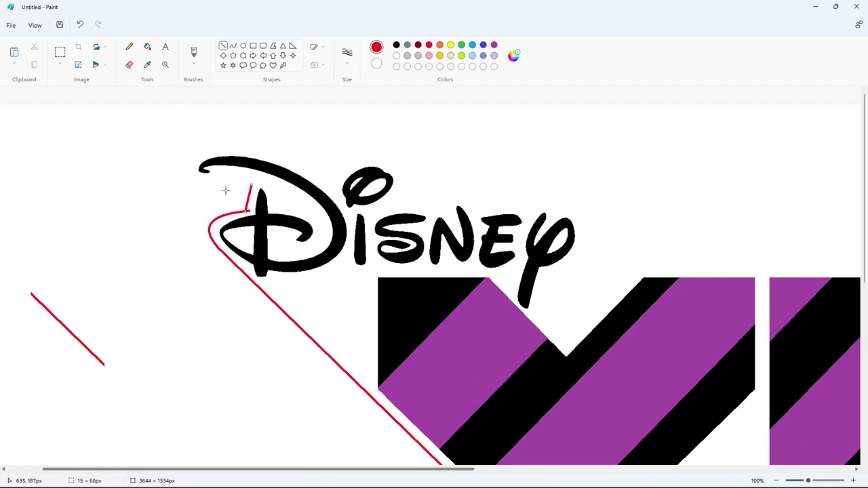
pyautogui.hotkey('ctrl', 'z')
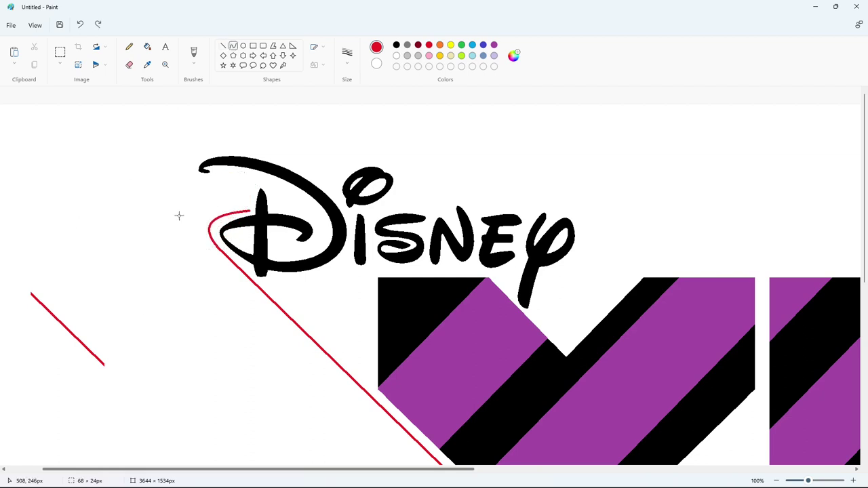
# Continue the red outline with curves from the D's stem around its upper swash and down to the dot of the i
pyautogui.moveTo(246, 210)
pyautogui.mouseDown()
pyautogui.moveTo(254, 178)
pyautogui.moveTo(178, 182)
pyautogui.moveTo(332, 184)
pyautogui.mouseUp()
pyautogui.doubleClick(247, 196)
pyautogui.click(208, 184)
pyautogui.click(206, 135)
pyautogui.click(286, 143)
pyautogui.moveTo(287, 142); pyautogui.dragTo(286, 144)
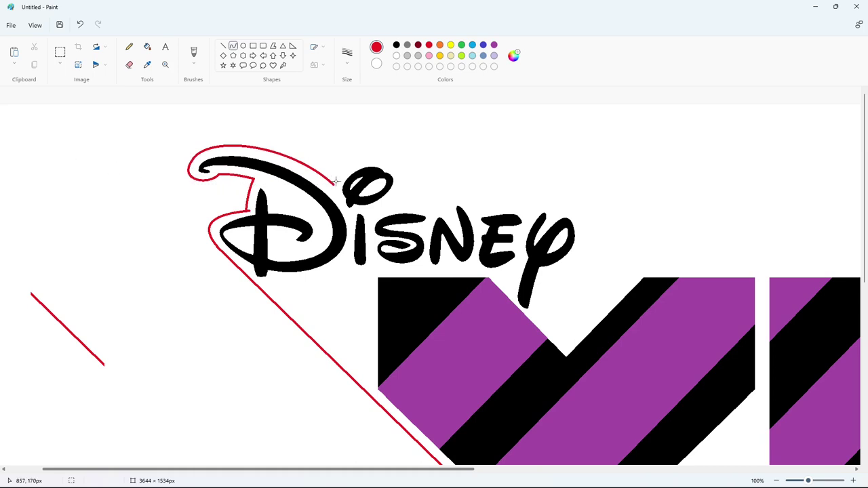
# Continue the red outline over the tops of the letters "isney" with curves, ending beside the y
pyautogui.moveTo(335, 182)
pyautogui.mouseDown()
pyautogui.moveTo(383, 209)
pyautogui.moveTo(378, 163)
pyautogui.moveTo(356, 152)
pyautogui.moveTo(389, 163)
pyautogui.moveTo(365, 145)
pyautogui.moveTo(436, 206)
pyautogui.moveTo(477, 211)
pyautogui.mouseUp()
pyautogui.hotkey('ctrl', 'z')
pyautogui.click(222, 48)
pyautogui.click(230, 48)
pyautogui.moveTo(462, 206)
pyautogui.mouseDown()
pyautogui.moveTo(461, 192)
pyautogui.moveTo(530, 211)
pyautogui.mouseUp()
pyautogui.moveTo(520, 209)
pyautogui.mouseDown()
pyautogui.moveTo(522, 200)
pyautogui.moveTo(572, 211)
pyautogui.mouseUp()
pyautogui.moveTo(554, 209); pyautogui.dragTo(555, 199)
# Copy the spare red diagonal segment and align the copy with the end of the outline beside the y
pyautogui.click(60, 53)
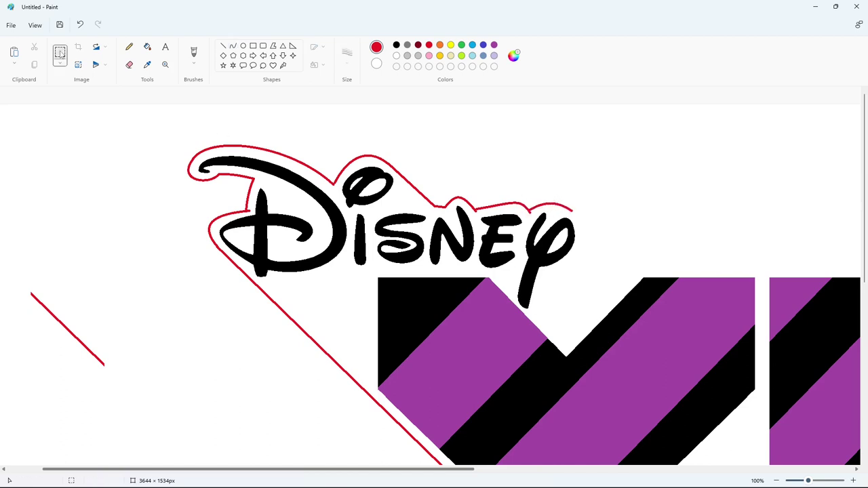
pyautogui.moveTo(14, 252); pyautogui.dragTo(168, 405)
pyautogui.hotkey('ctrl', 'c')
pyautogui.hotkey('ctrl', 'v')
pyautogui.moveTo(80, 209); pyautogui.dragTo(598, 252)
pyautogui.hotkey('ctrl', 'z')
pyautogui.hotkey('ctrl', 'v')
pyautogui.moveTo(67, 165); pyautogui.dragTo(620, 255)
pyautogui.press('Left')
pyautogui.press('Left')
pyautogui.press('Left')
pyautogui.press('Left')
pyautogui.press('Left')
pyautogui.press('Left')
pyautogui.press('Down')
pyautogui.press('Down')
pyautogui.press('Down')
pyautogui.press('Down')
pyautogui.press('Down')
pyautogui.press('Down')
pyautogui.click(517, 310)
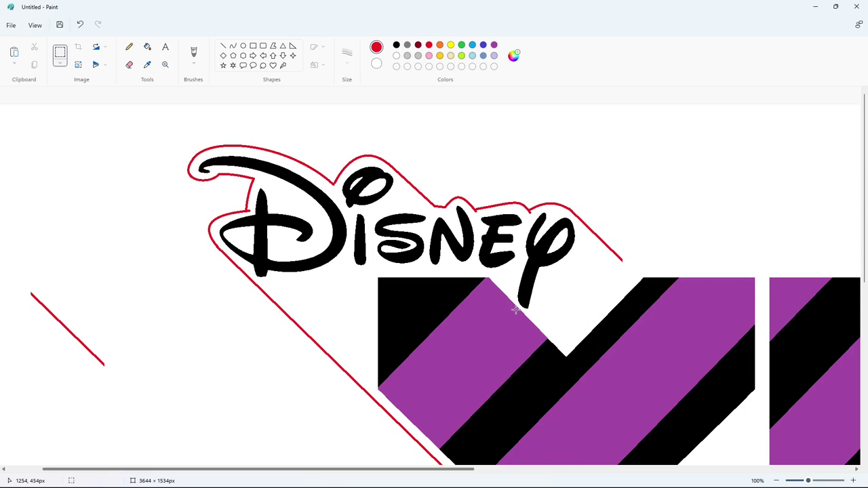
# Paste another red diagonal segment to extend the outline beside the y down toward the X's top edge
pyautogui.hotkey('ctrl', 'v')
pyautogui.moveTo(71, 173); pyautogui.dragTo(630, 278)
pyautogui.click(602, 350)
# Draw a horizontal red line just above the top edges of the X's upper-right arm and the square
pyautogui.moveTo(380, 469); pyautogui.dragTo(526, 469)
pyautogui.click(224, 45)
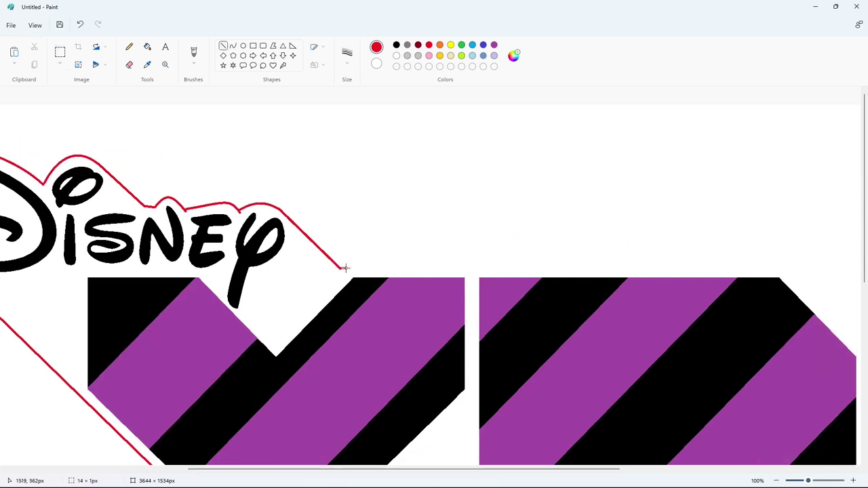
pyautogui.moveTo(345, 267); pyautogui.dragTo(786, 267)
# Continue the red outline with straight lines around the square's right side and cut corners, then below it to the X's lower-right arm
pyautogui.hscroll(3, 491, 454)
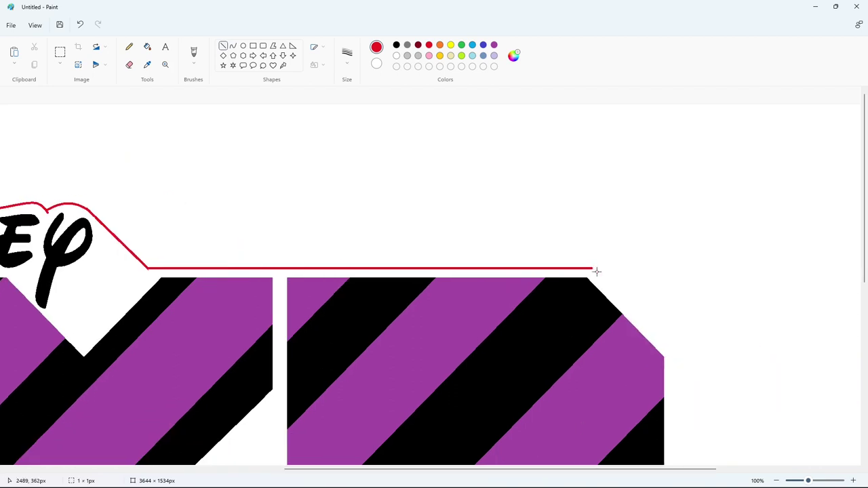
pyautogui.moveTo(596, 272); pyautogui.dragTo(677, 355)
pyautogui.scroll(-3, 684, 199)
pyautogui.moveTo(675, 164)
pyautogui.mouseDown()
pyautogui.moveTo(675, 281)
pyautogui.moveTo(731, 394)
pyautogui.mouseUp()
pyautogui.scroll(-2, 678, 339)
pyautogui.moveTo(675, 299)
pyautogui.mouseDown()
pyautogui.moveTo(593, 380)
pyautogui.moveTo(604, 386)
pyautogui.moveTo(156, 385)
pyautogui.mouseUp()
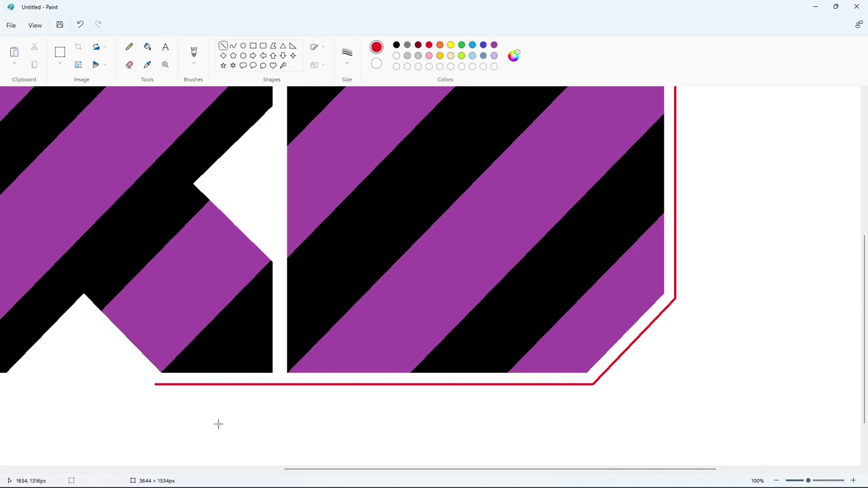
# Outline the X's bottom notch and the bottom edge of its lower-left arm with straight red lines
pyautogui.hscroll(-3, 219, 424)
pyautogui.moveTo(375, 384)
pyautogui.mouseDown()
pyautogui.moveTo(304, 315)
pyautogui.moveTo(262, 378)
pyautogui.moveTo(230, 388)
pyautogui.moveTo(94, 389)
pyautogui.moveTo(106, 389)
pyautogui.mouseUp()
pyautogui.hscroll(-1, 142, 425)
pyautogui.press('Right')
pyautogui.press('Right')
pyautogui.press('Right')
pyautogui.press('Right')
pyautogui.press('Right')
pyautogui.press('Right')
pyautogui.press('Right')
pyautogui.press('Right')
pyautogui.press('Right')
pyautogui.press('Right')
pyautogui.press('Right')
pyautogui.press('Right')
pyautogui.press('Right')
pyautogui.press('Right')
pyautogui.press('Right')
pyautogui.press('Right')
pyautogui.press('Right')
pyautogui.press('Right')
pyautogui.press('Right')
pyautogui.press('Right')
pyautogui.press('Up')
pyautogui.press('Left')
pyautogui.press('Left')
pyautogui.press('Left')
pyautogui.press('Left')
pyautogui.press('Left')
pyautogui.press('Left')
pyautogui.press('Left')
pyautogui.press('Left')
pyautogui.press('Left')
pyautogui.press('Left')
pyautogui.press('Left')
pyautogui.press('Left')
pyautogui.press('Left')
pyautogui.press('Left')
pyautogui.press('Left')
pyautogui.press('Left')
pyautogui.press('Left')
pyautogui.press('Left')
pyautogui.press('Left')
pyautogui.press('Left')
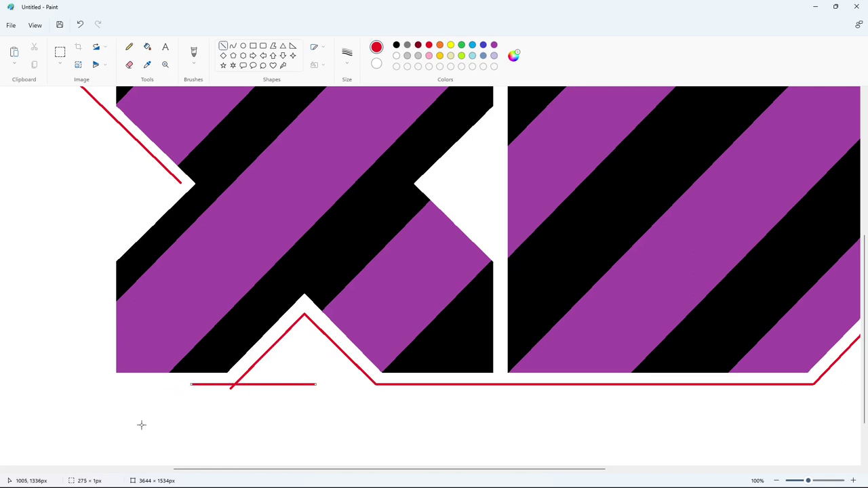
pyautogui.press('Right')
pyautogui.press('Right')
# Close the red outline around the left side of the X's lower-left arm and erase the stray red end below it
pyautogui.moveTo(106, 384)
pyautogui.mouseDown()
pyautogui.moveTo(105, 253)
pyautogui.moveTo(181, 182)
pyautogui.mouseUp()
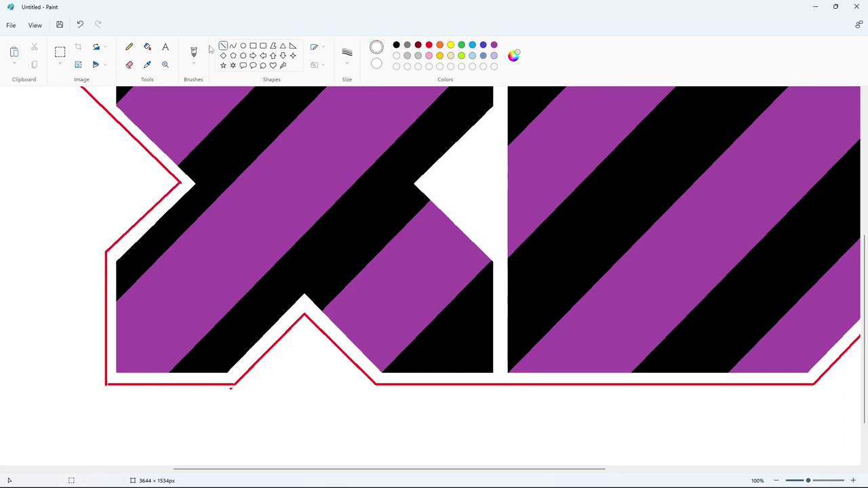
pyautogui.click(429, 45)
pyautogui.moveTo(97, 383); pyautogui.dragTo(109, 383)
pyautogui.click(129, 65)
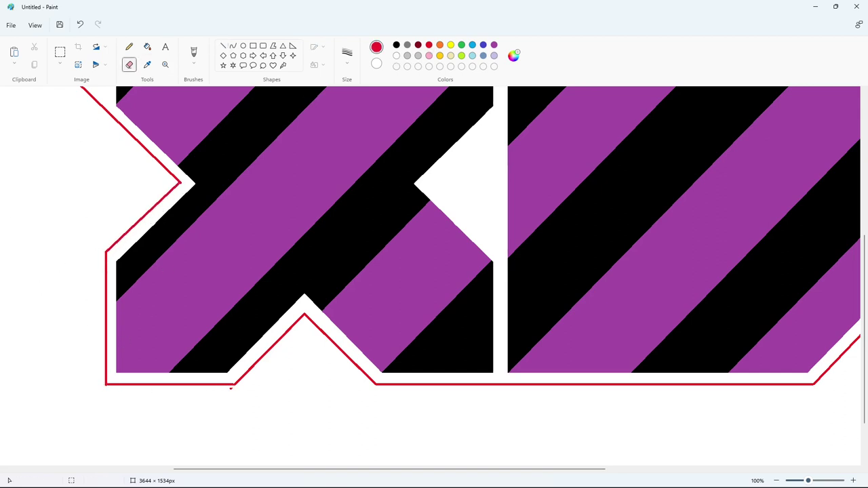
# Fill the space between the outline and the lettering and XD with red, and cover the stray red line beside the logo in white
pyautogui.hotkey('ctrl', '-')
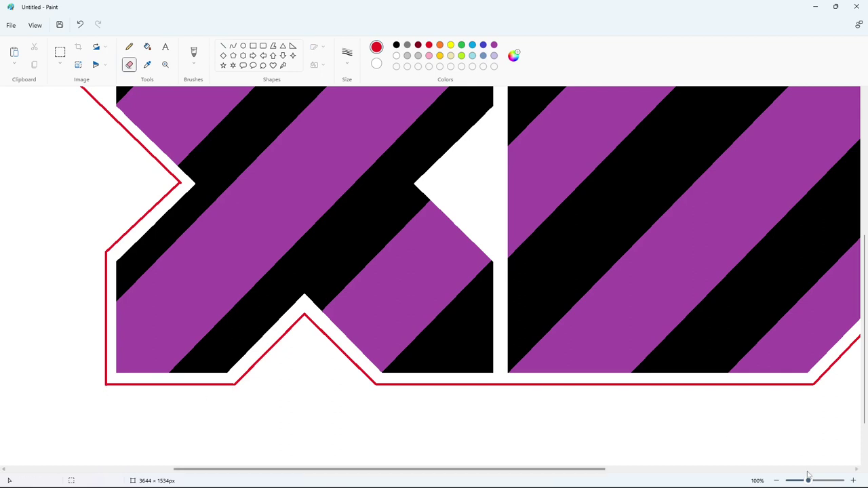
pyautogui.click(147, 46)
pyautogui.click(323, 172)
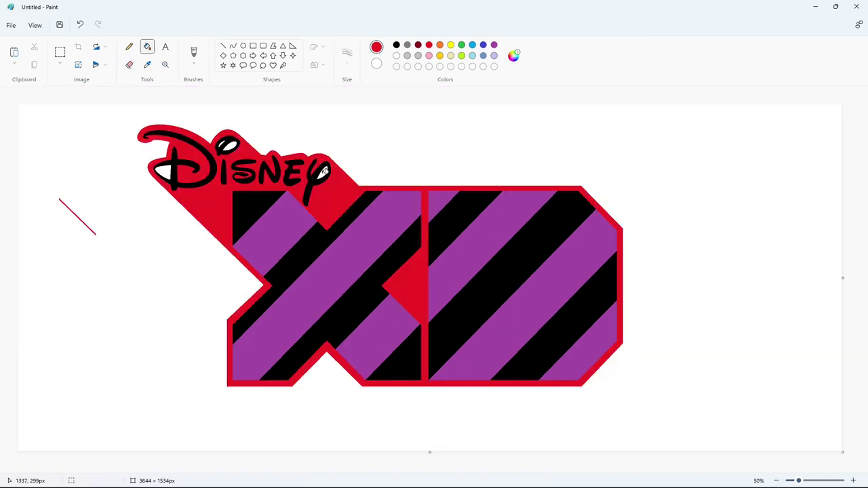
pyautogui.click(82, 226)
# Select the whole logo with a rectangular selection and move it right and slightly down, toward the centre of the canvas
pyautogui.click(59, 53)
pyautogui.moveTo(107, 109); pyautogui.dragTo(717, 427)
pyautogui.click(78, 255)
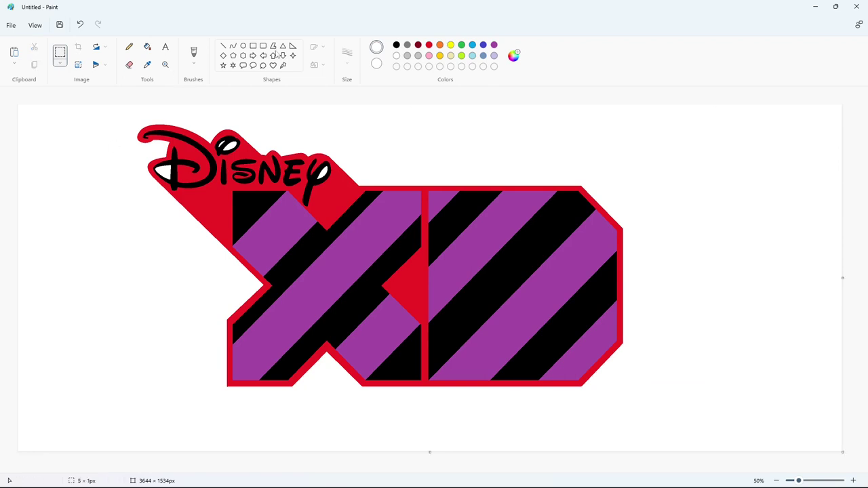
pyautogui.click(253, 46)
pyautogui.click(318, 65)
pyautogui.click(330, 97)
pyautogui.moveTo(114, 108); pyautogui.dragTo(734, 417)
pyautogui.hotkey('ctrl', 'v')
pyautogui.moveTo(278, 246)
pyautogui.mouseDown()
pyautogui.moveTo(359, 278)
pyautogui.moveTo(407, 267)
pyautogui.mouseUp()
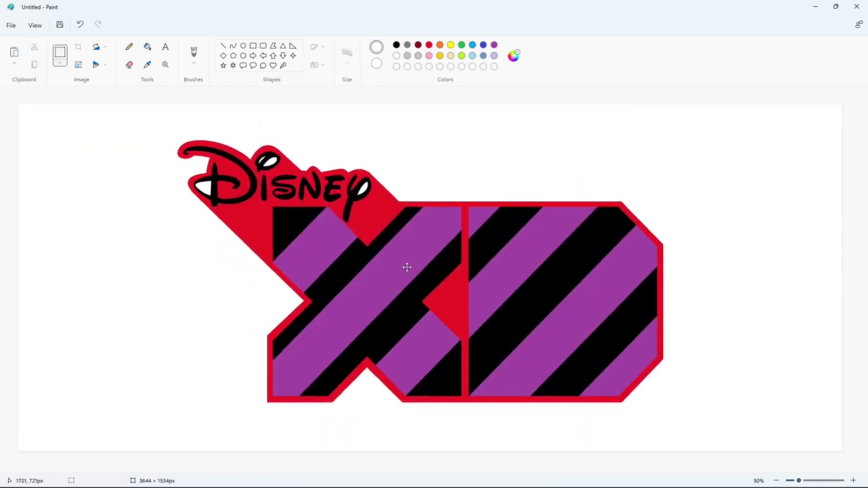
pyautogui.click(100, 253)
# Mix a custom dark green and fill the logo's red surround and the white gaps inside the "Disney" letters with it
pyautogui.click(515, 56)
pyautogui.moveTo(532, 229); pyautogui.dragTo(532, 242)
pyautogui.click(351, 309)
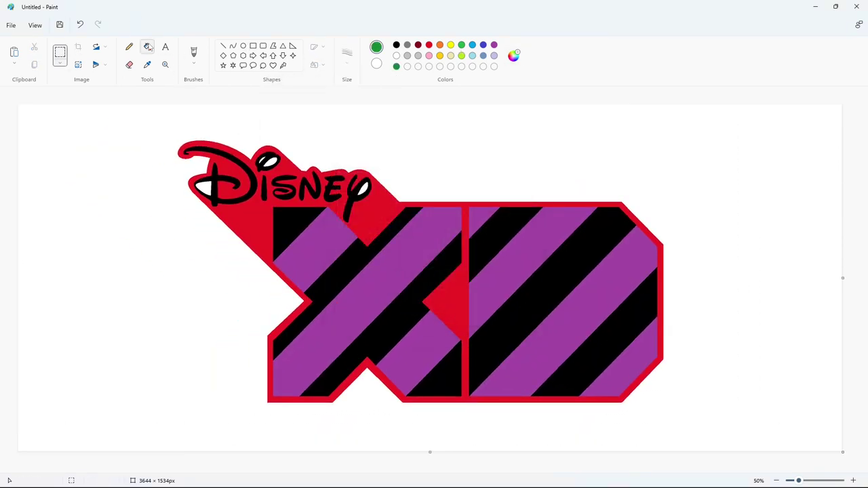
pyautogui.click(147, 47)
pyautogui.click(218, 209)
pyautogui.click(210, 187)
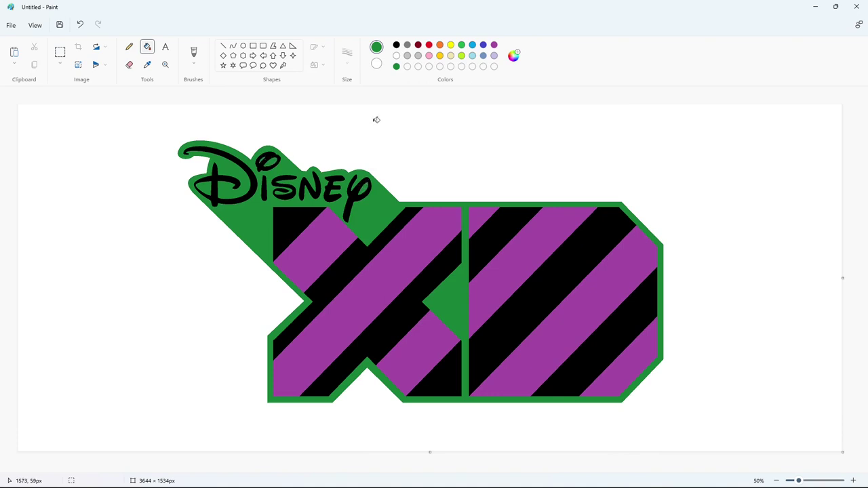
# Fill all the black "Disney" letters with white
pyautogui.click(247, 173)
pyautogui.click(266, 164)
pyautogui.click(267, 182)
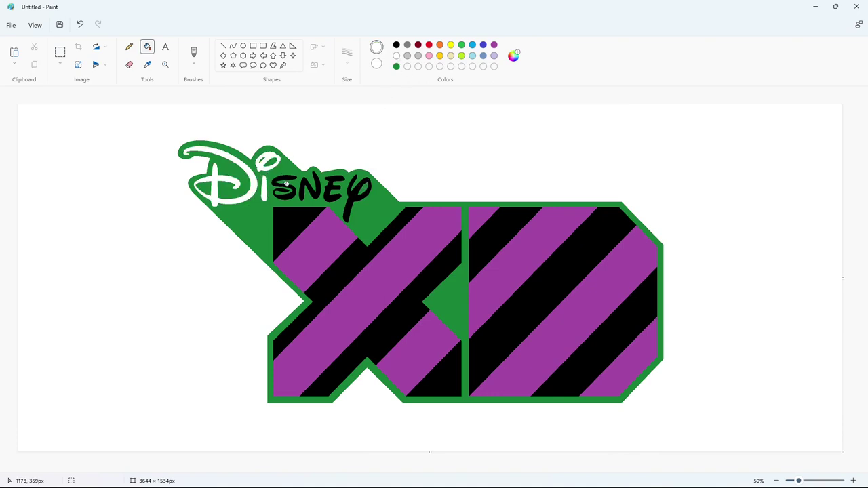
pyautogui.click(287, 183)
pyautogui.click(306, 185)
pyautogui.click(329, 189)
pyautogui.click(353, 192)
# Fill all the black stripes of the X and the D with white
pyautogui.click(295, 219)
pyautogui.click(330, 257)
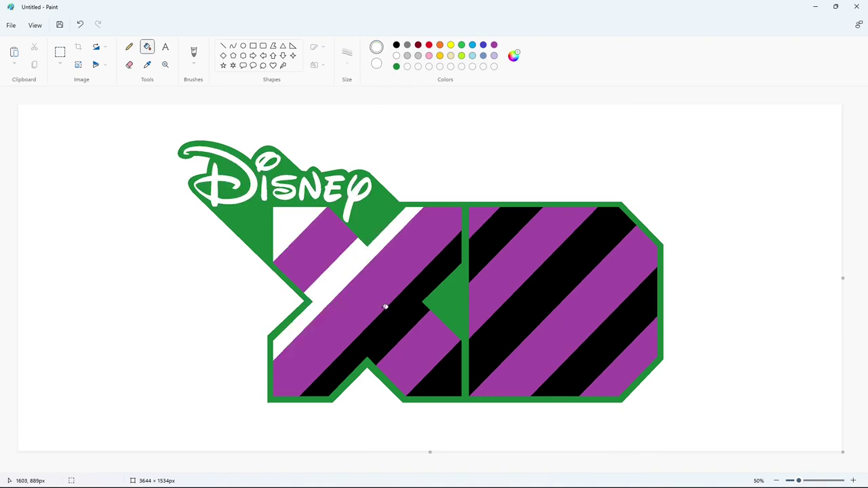
pyautogui.click(388, 306)
pyautogui.click(440, 379)
pyautogui.click(484, 262)
pyautogui.click(544, 295)
pyautogui.click(626, 326)
# Fill all the purple stripes of the X and the D with red
pyautogui.click(429, 44)
pyautogui.click(326, 240)
pyautogui.click(392, 285)
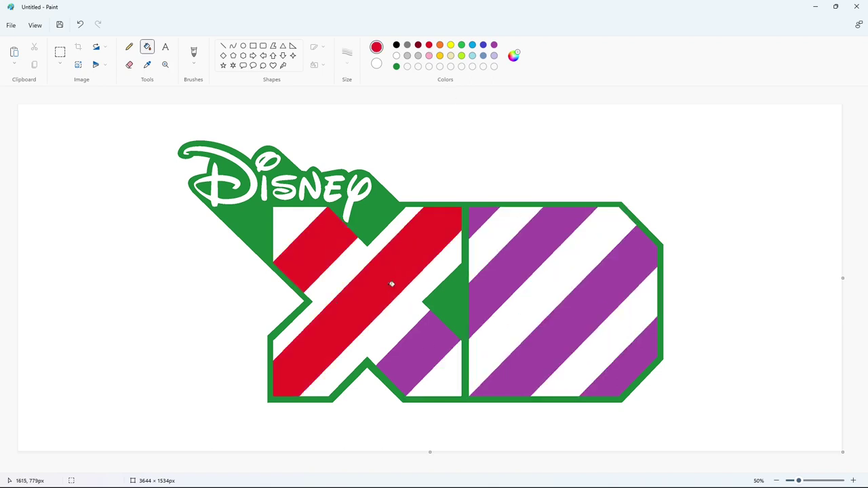
pyautogui.click(421, 352)
pyautogui.click(495, 229)
pyautogui.click(522, 271)
pyautogui.click(558, 297)
pyautogui.click(630, 355)
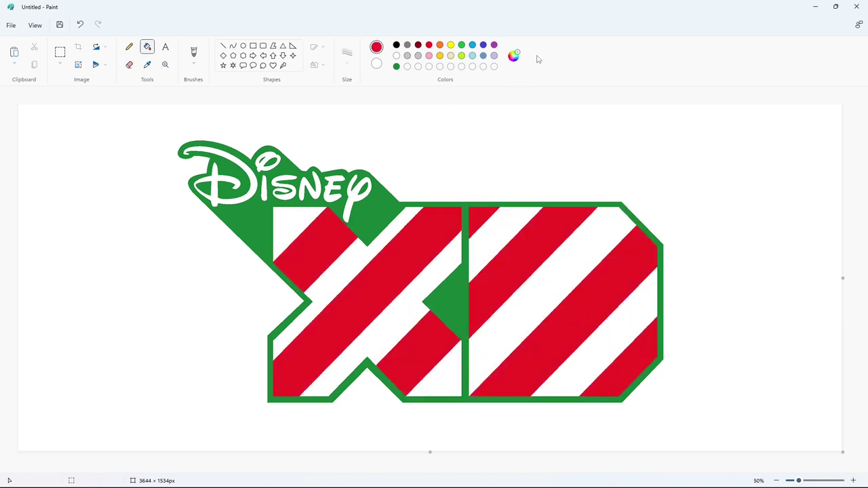